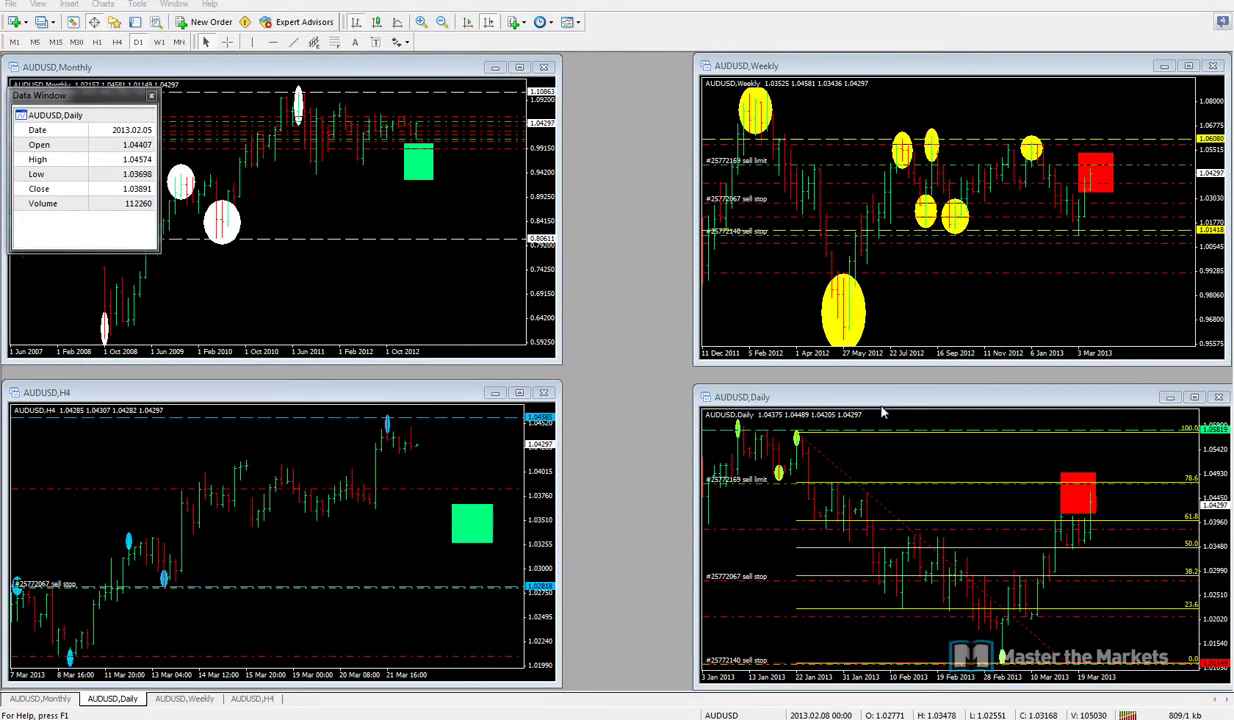
Maximize the AUDUSD Daily chart and drag its red zone box above the Fib 78.6% line.
{"action": "double_click", "coordinate": [926, 405]}
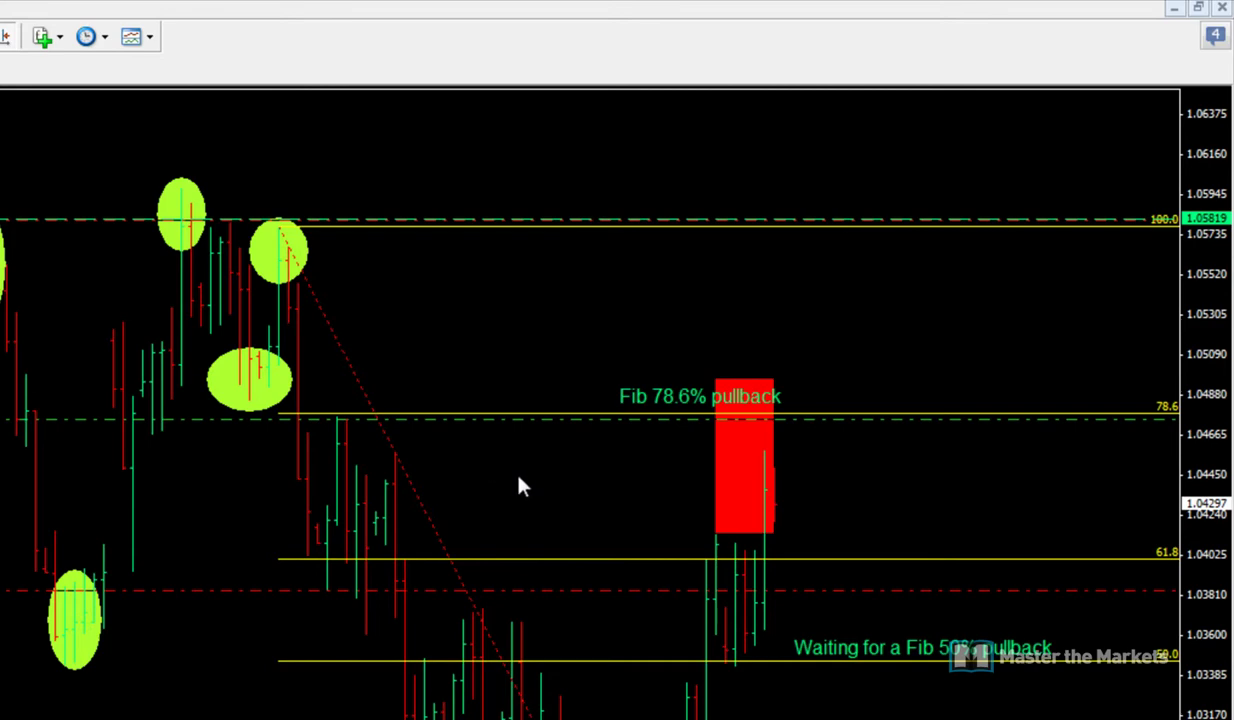
{"action": "double_click", "coordinate": [757, 485]}
{"action": "left_click_drag", "start_coordinate": [757, 479], "coordinate": [1022, 309]}
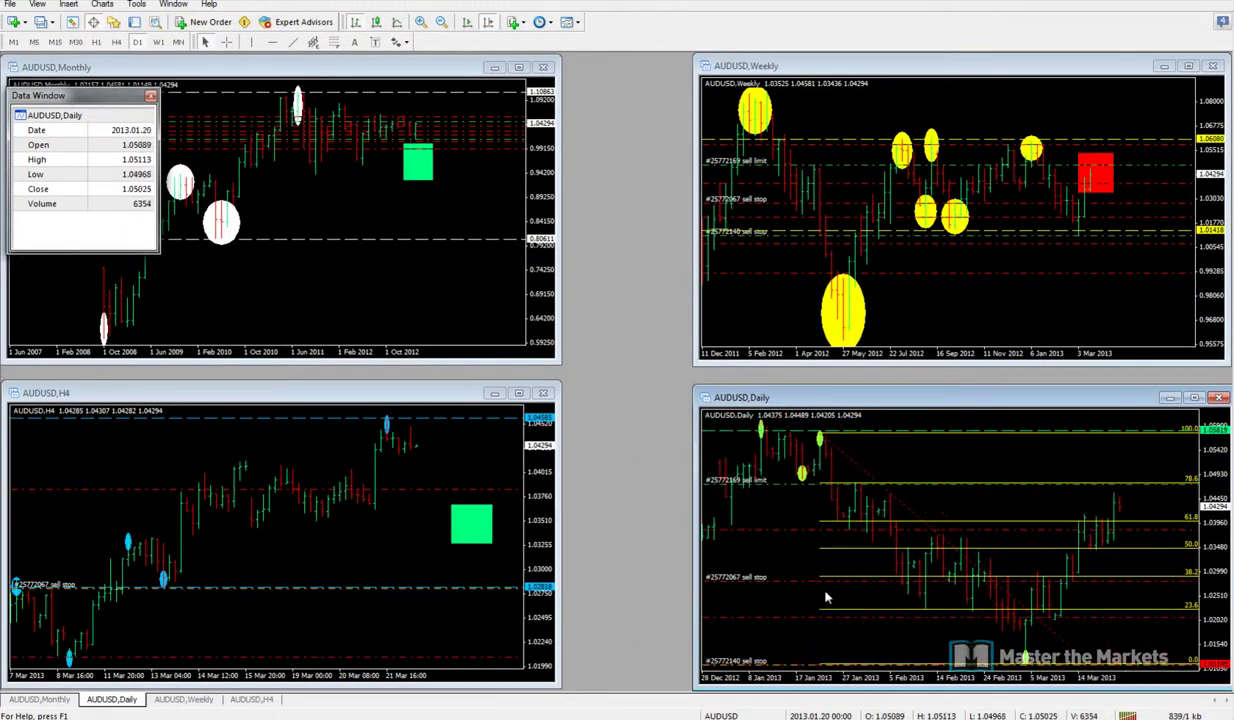
{"action": "scroll", "coordinate": [826, 597], "scroll_direction": "down", "scroll_amount": 2}
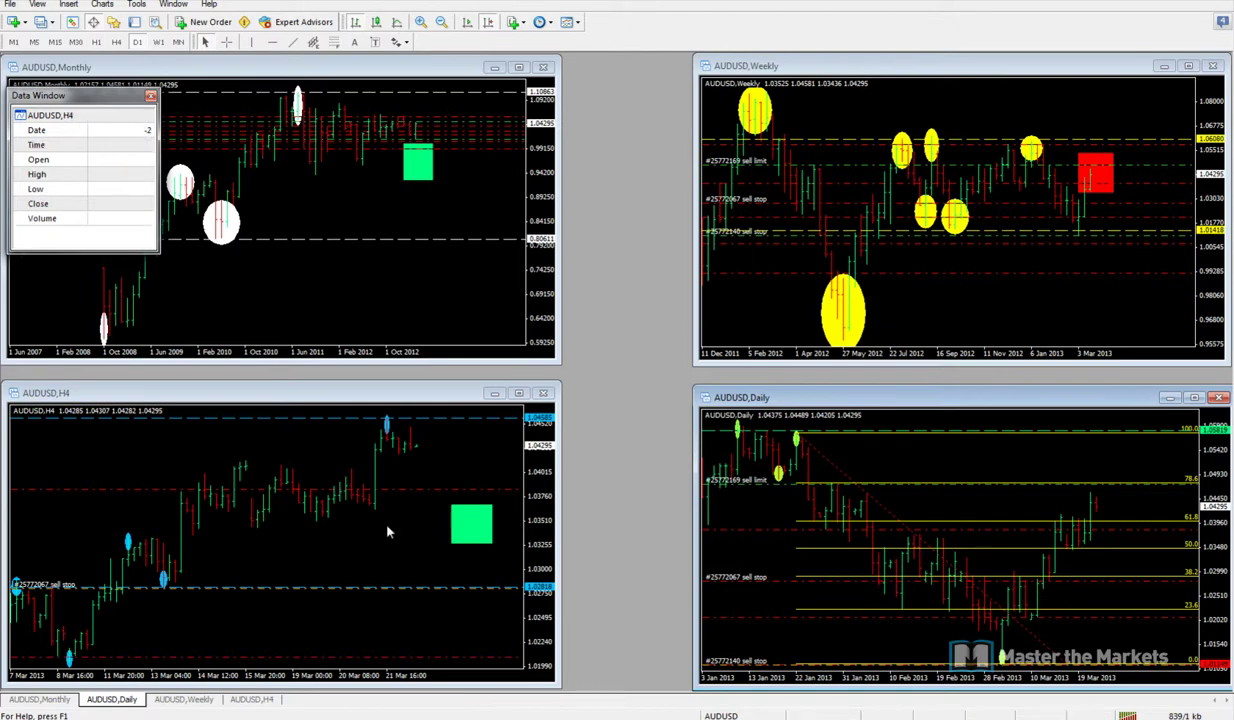
Load the EURJPY chart profile from the saved profiles list.
{"action": "left_click", "coordinate": [340, 510]}
{"action": "left_click", "coordinate": [42, 21]}
{"action": "left_click", "coordinate": [72, 165]}
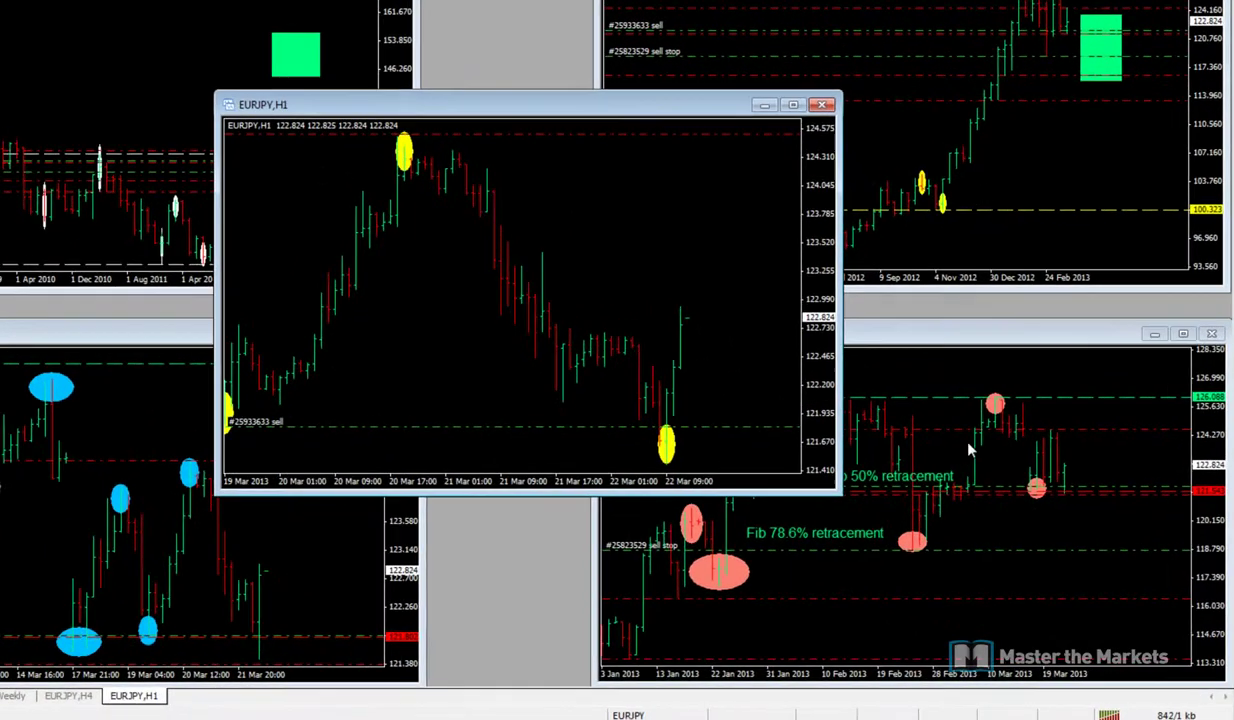
Maximize the EURJPY Daily chart and read its prices with the crosshair.
{"action": "left_click", "coordinate": [969, 450]}
{"action": "double_click", "coordinate": [924, 336]}
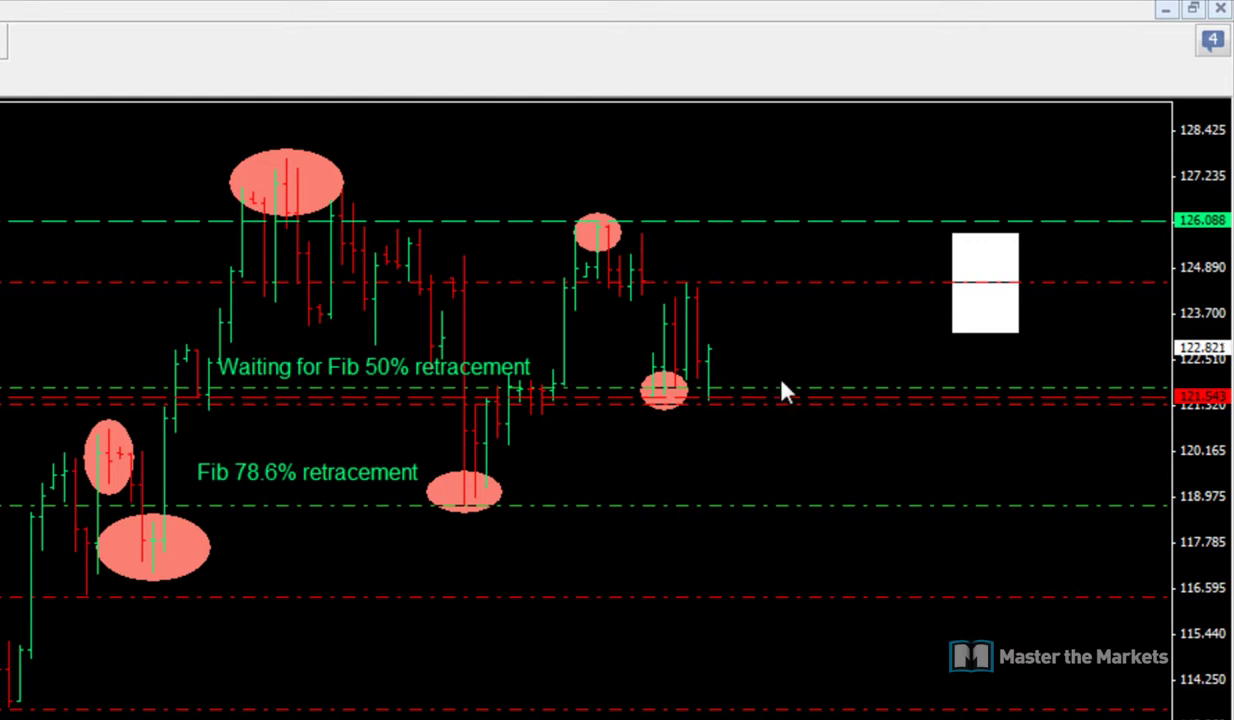
{"action": "middle_click", "coordinate": [634, 224]}
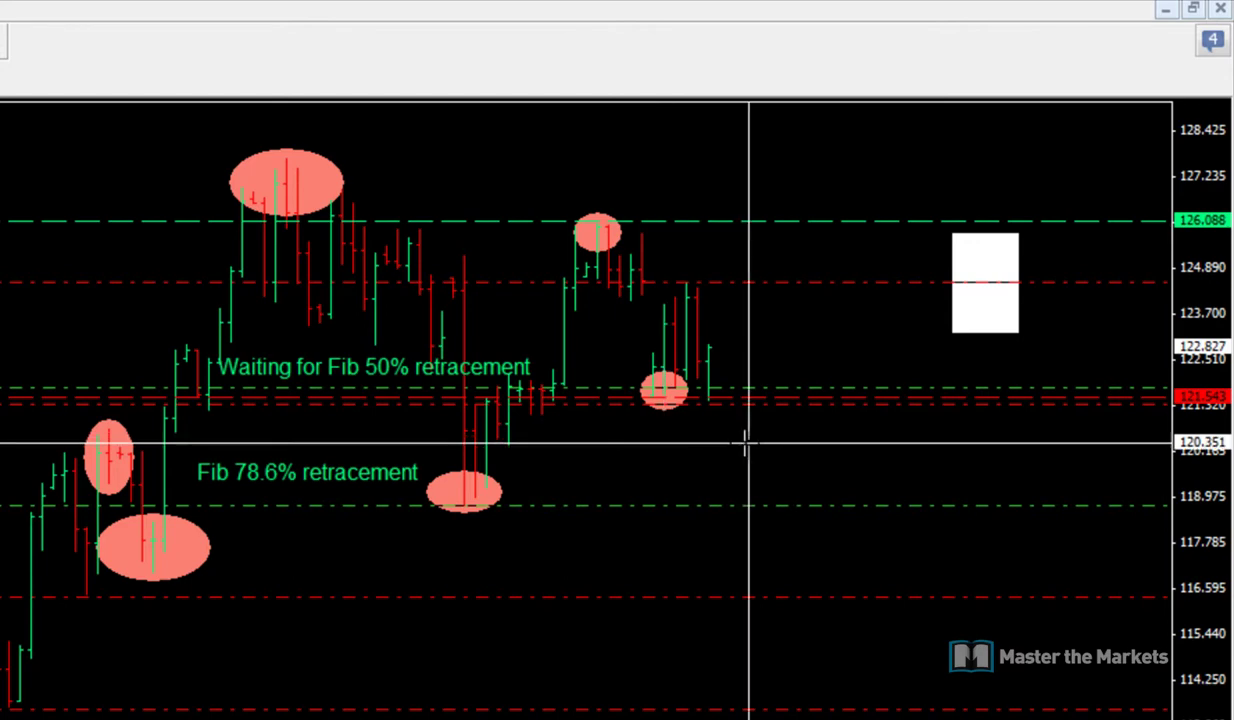
{"action": "left_click", "coordinate": [655, 440]}
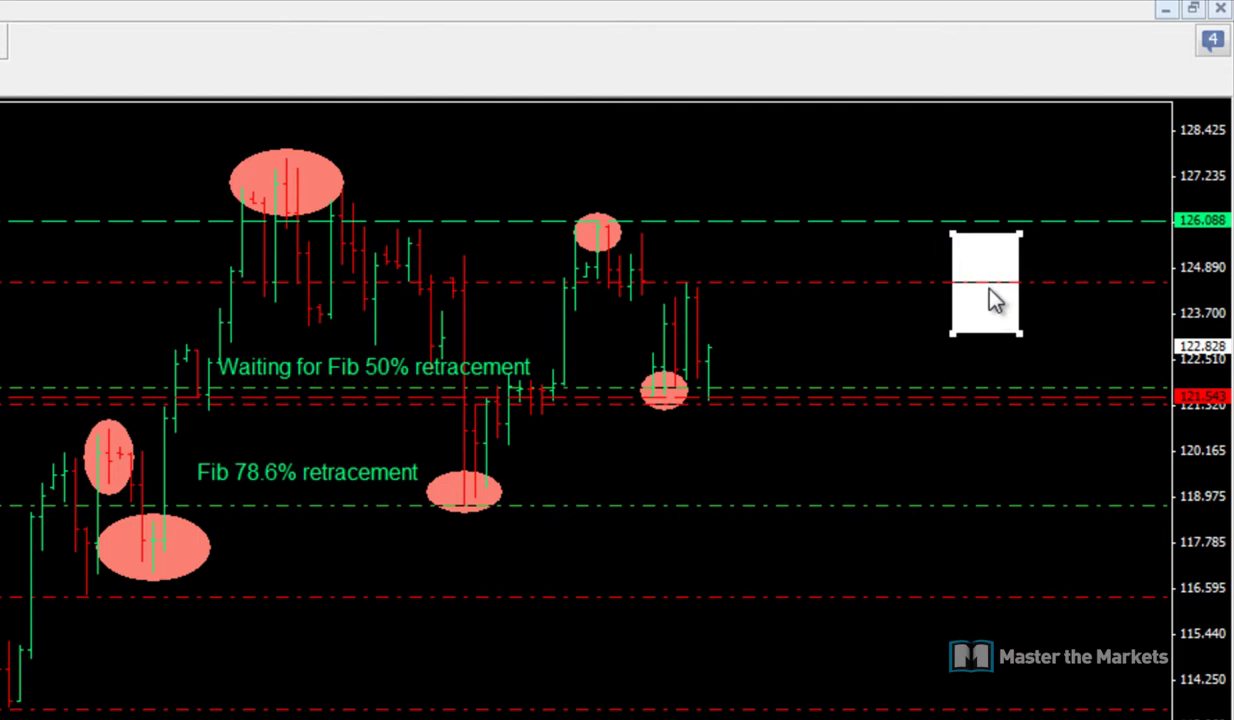
Delete the white rectangle and draw a new zone rectangle right of the latest candles.
{"action": "right_click", "coordinate": [955, 290]}
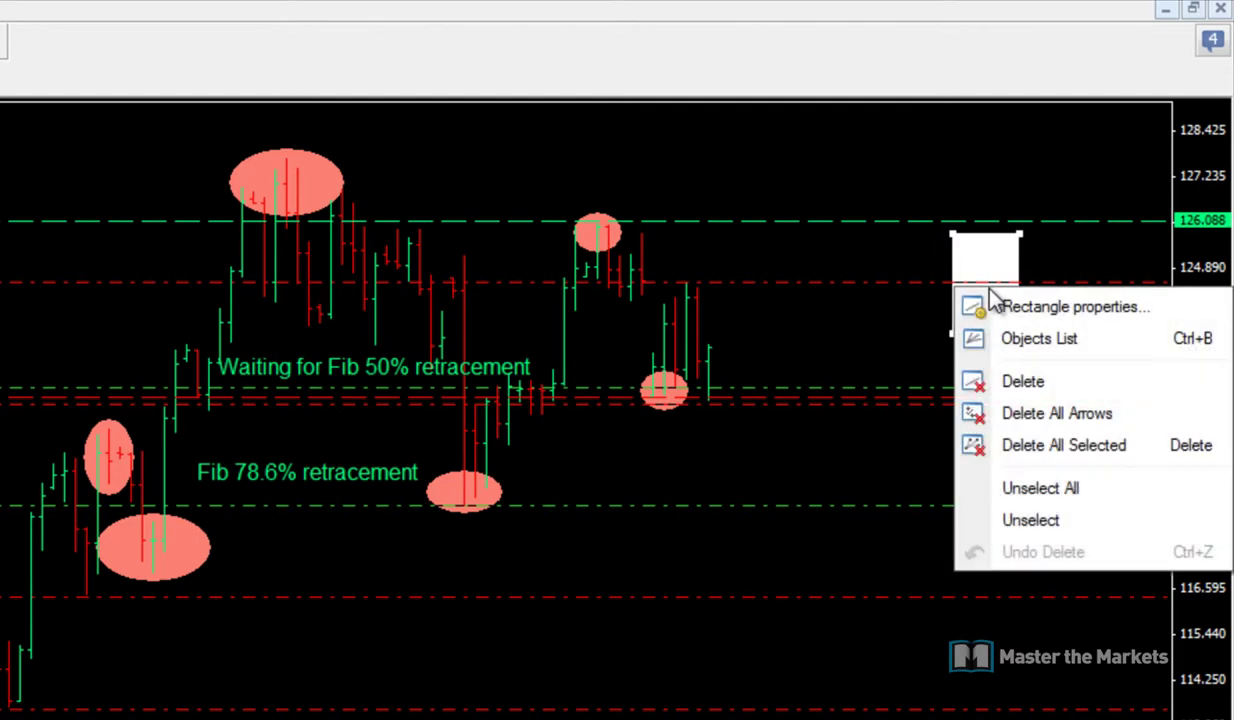
{"action": "left_click", "coordinate": [1035, 389]}
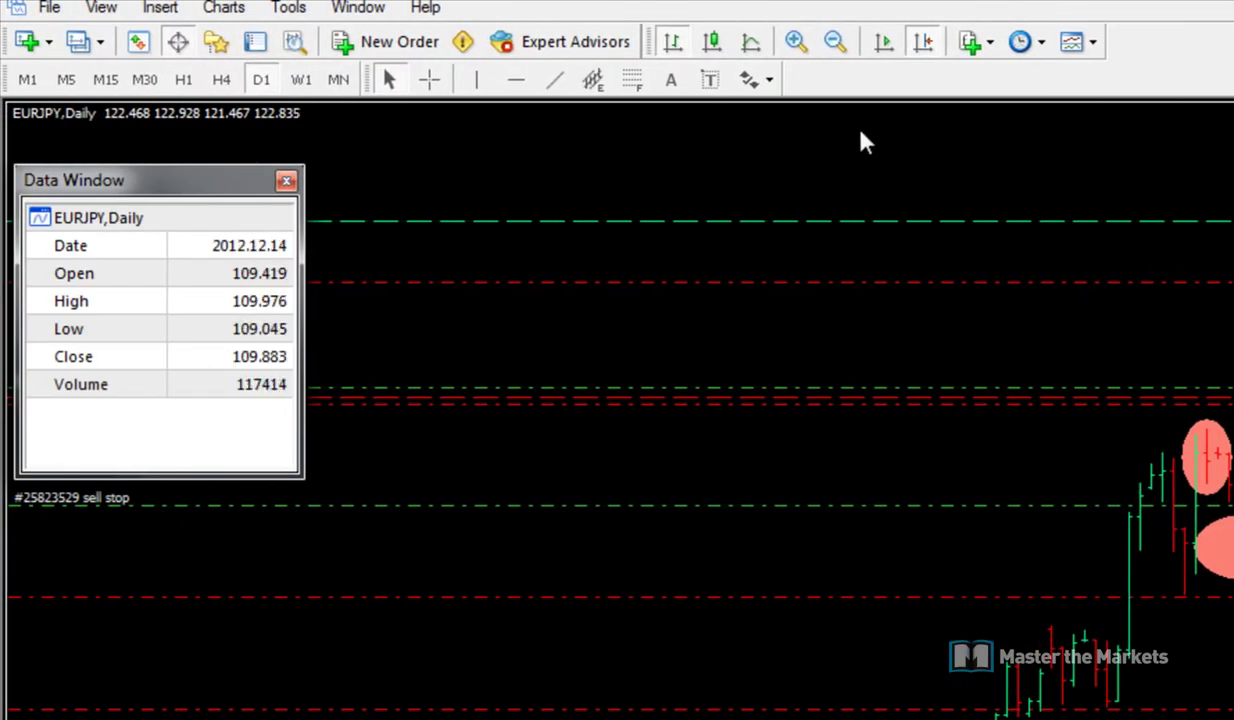
{"action": "left_click", "coordinate": [160, 8]}
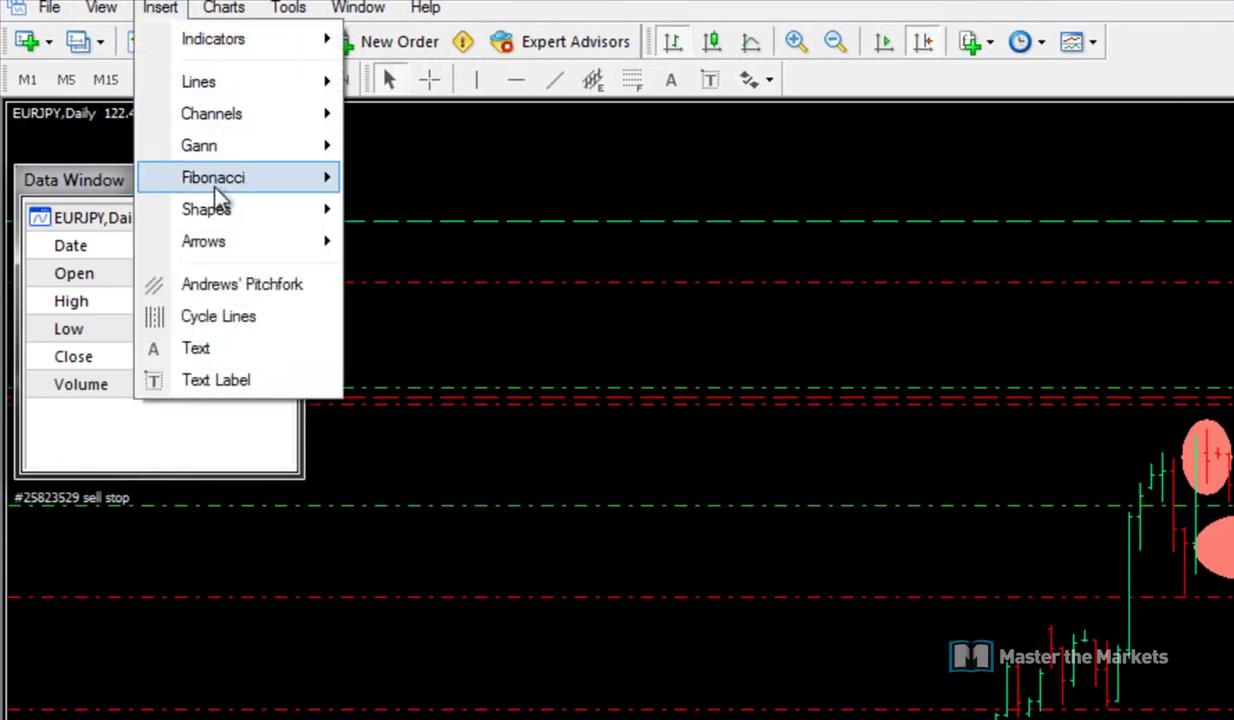
{"action": "mouse_move", "coordinate": [210, 213]}
{"action": "left_click", "coordinate": [377, 285]}
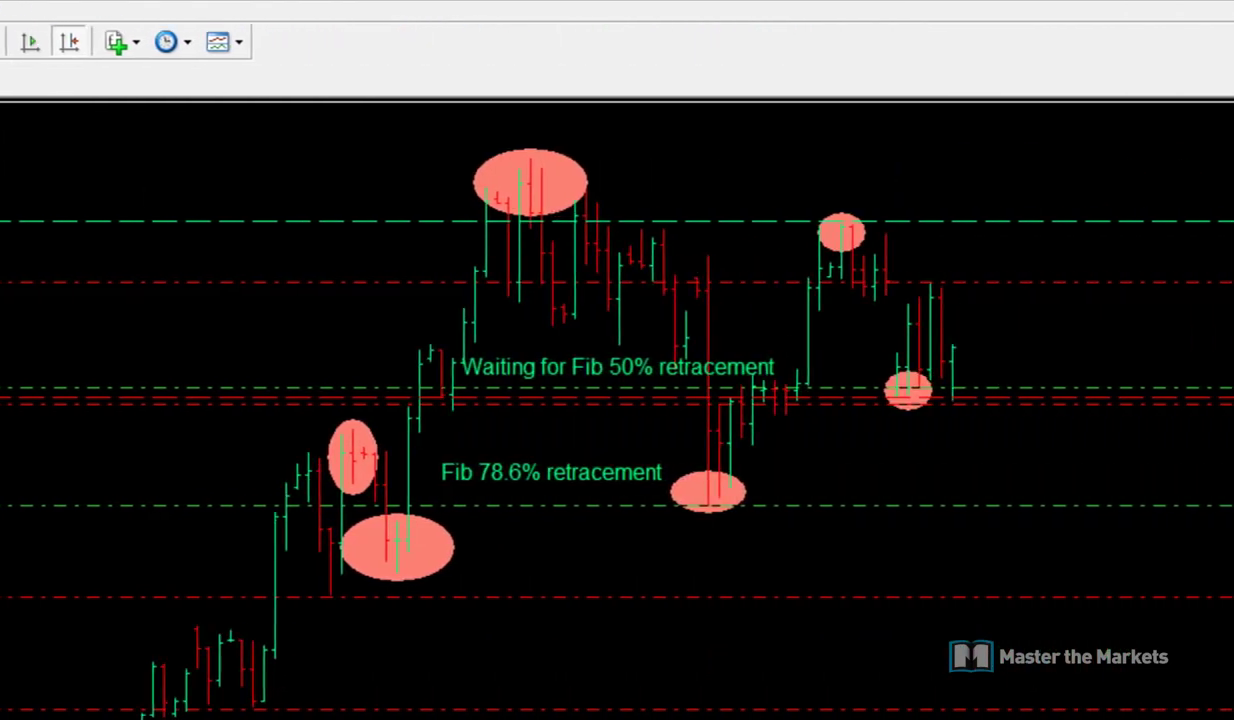
{"action": "left_click_drag", "start_coordinate": [830, 243], "coordinate": [930, 373]}
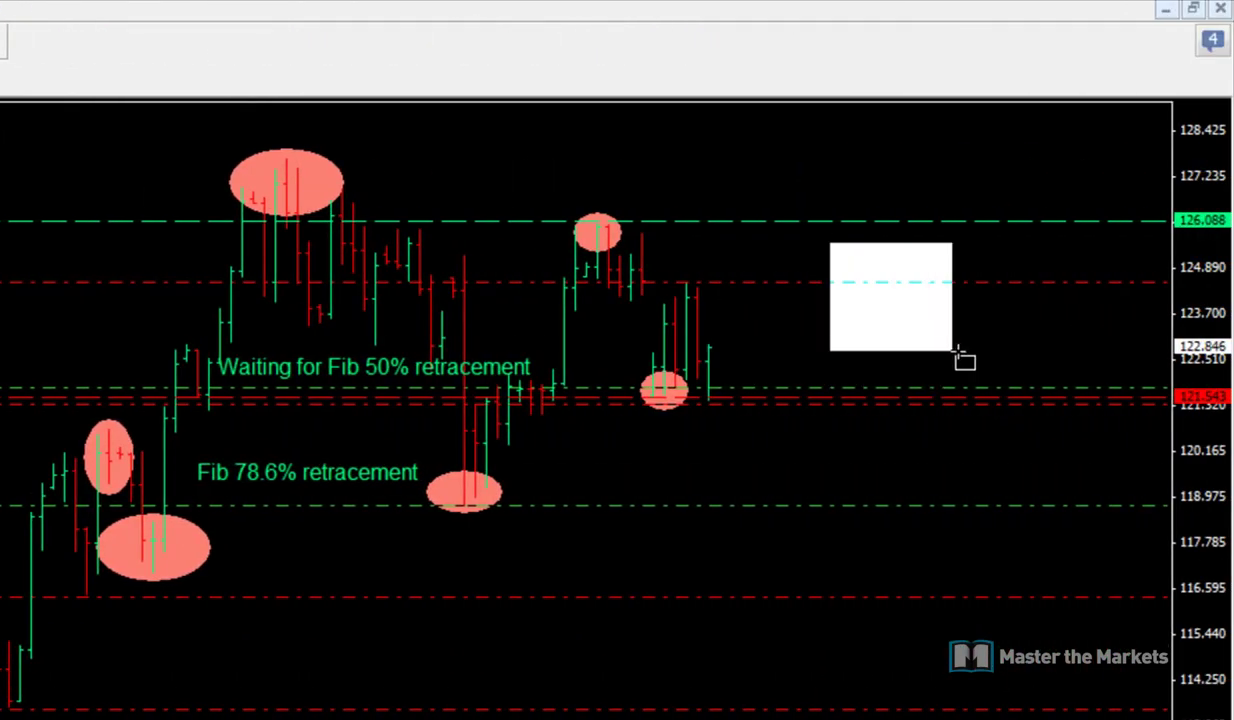
Set the new rectangle's colour to Red in its properties.
{"action": "double_click", "coordinate": [890, 322]}
{"action": "right_click", "coordinate": [884, 316]}
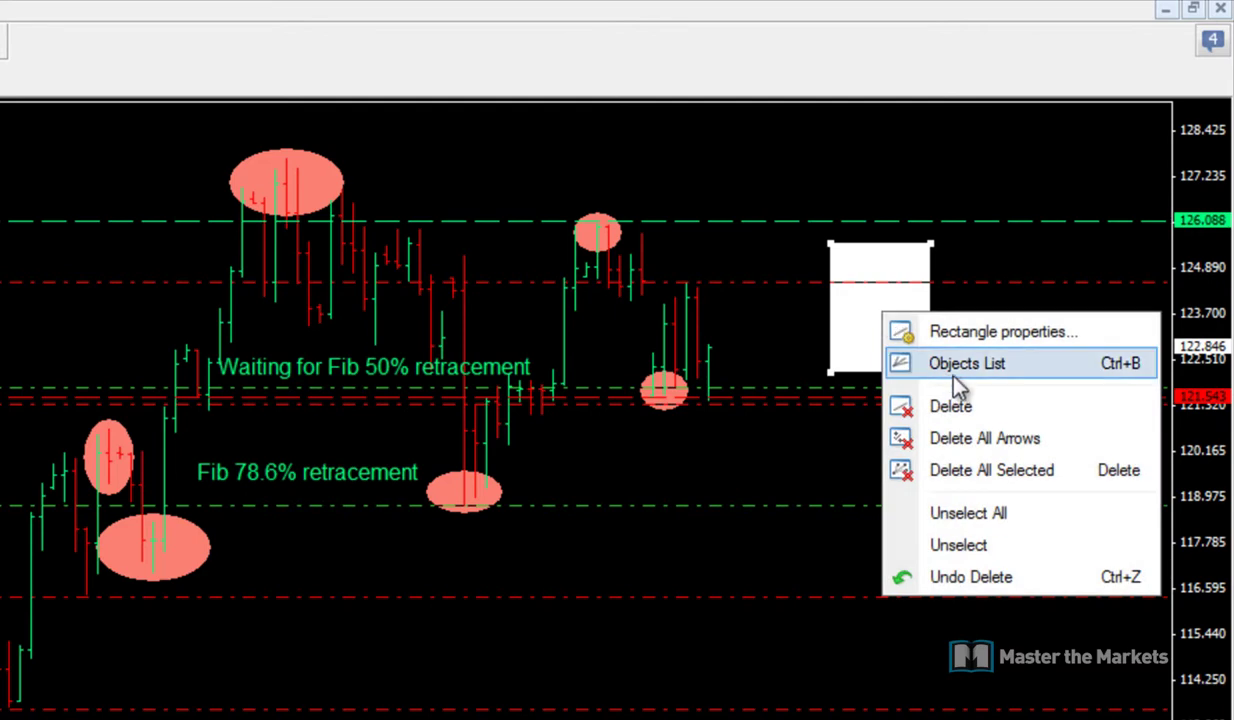
{"action": "left_click", "coordinate": [972, 331]}
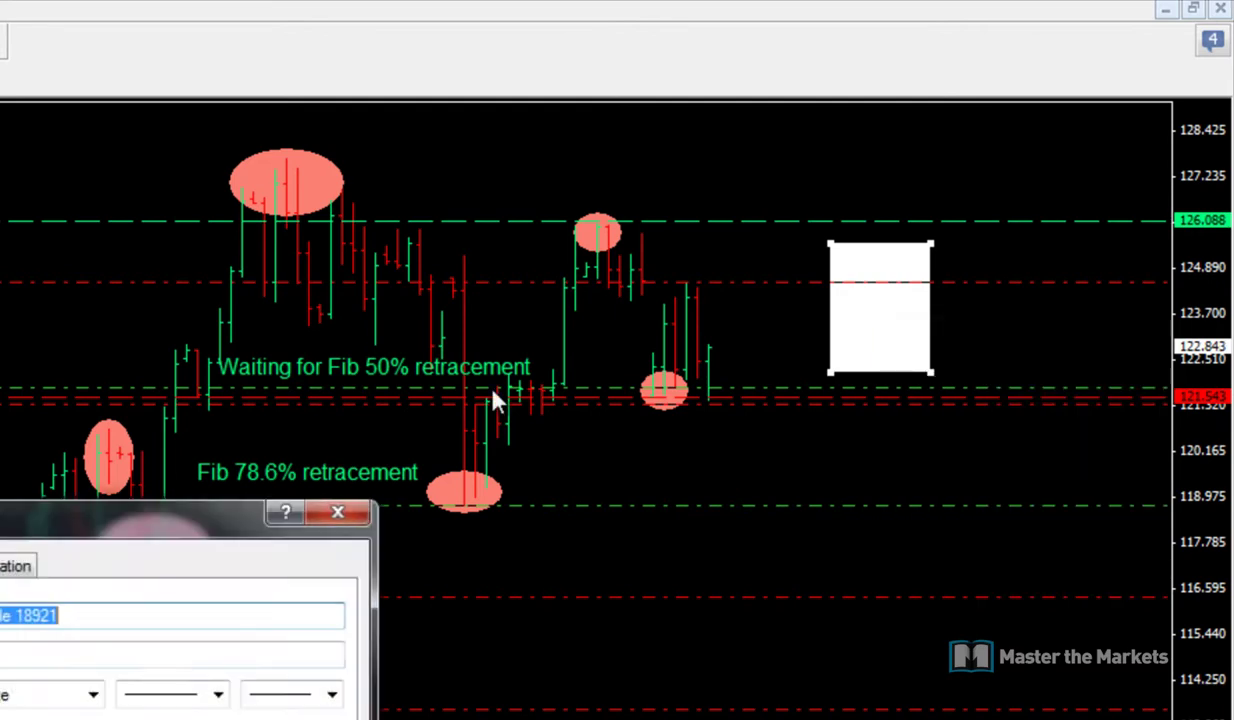
{"action": "left_click", "coordinate": [93, 694]}
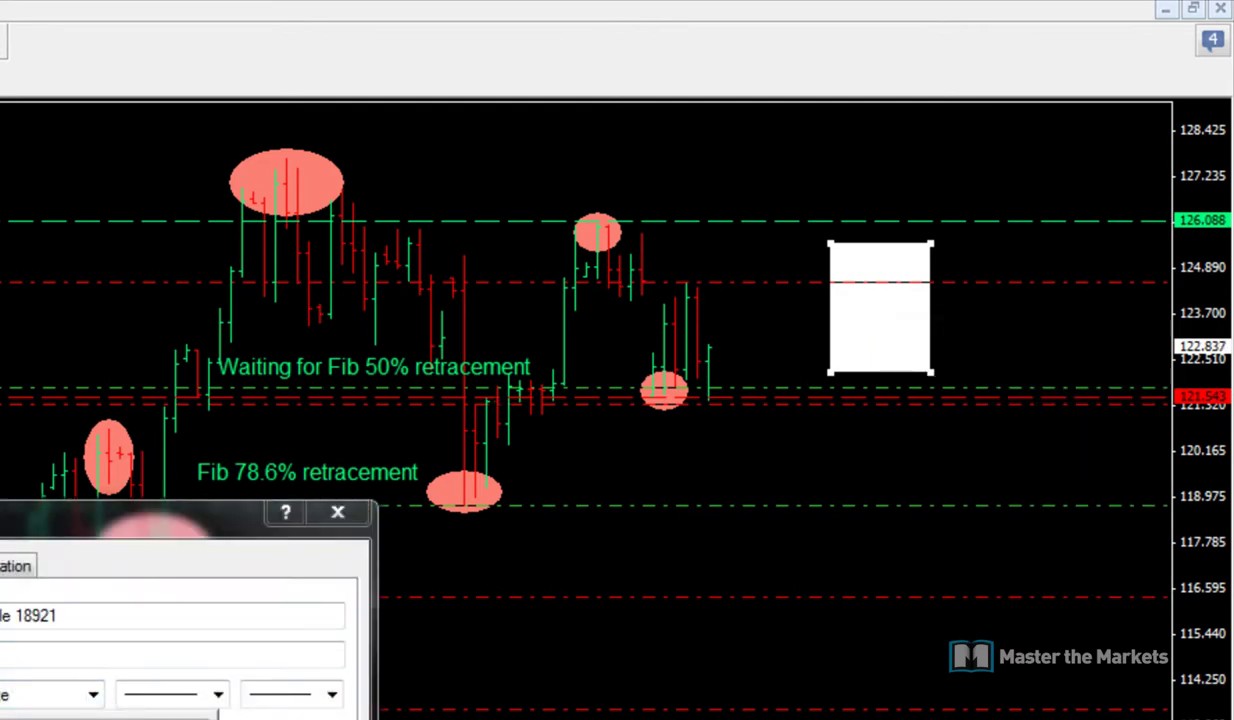
{"action": "key", "text": "Return"}
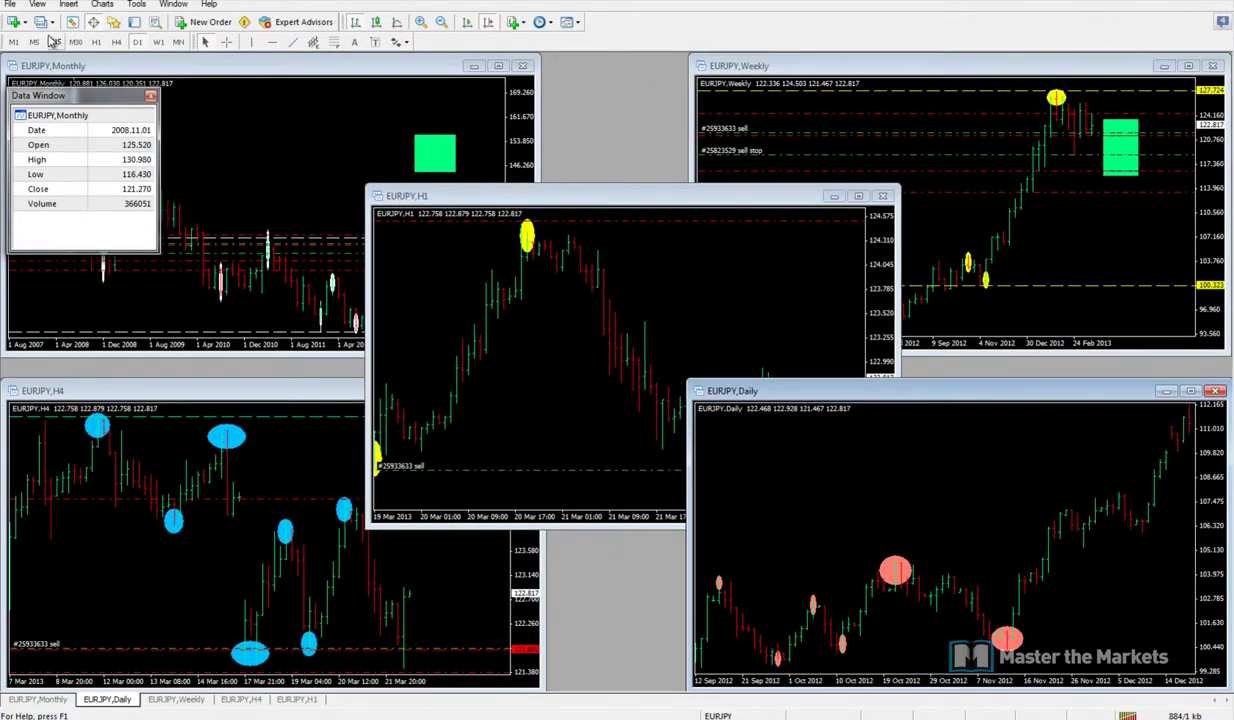
Load the EURUSD profile and maximize its Daily chart.
{"action": "left_click", "coordinate": [45, 21]}
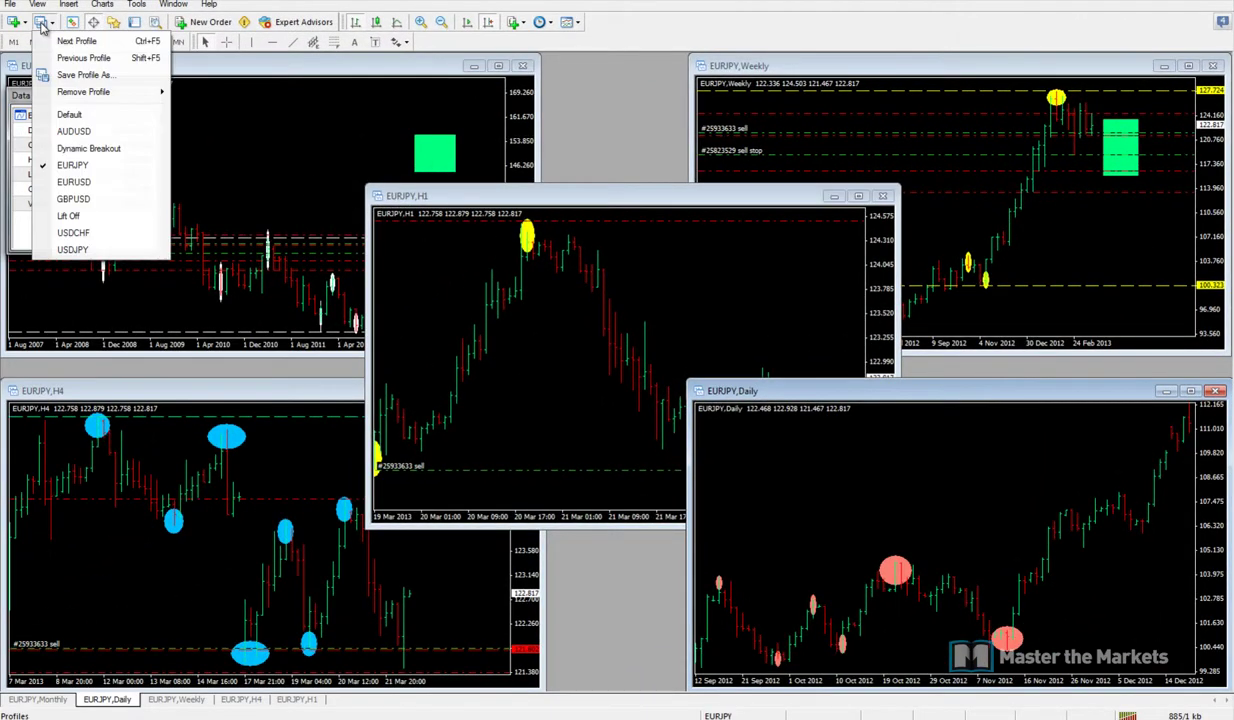
{"action": "left_click", "coordinate": [82, 183]}
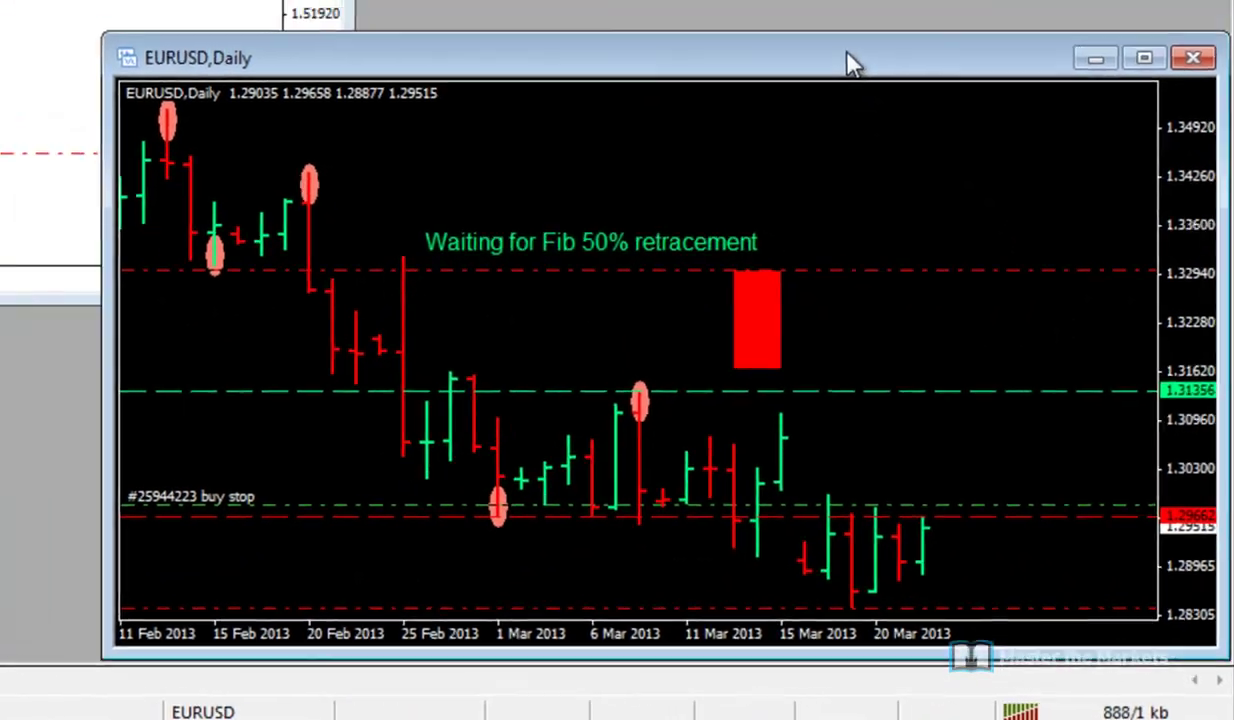
{"action": "double_click", "coordinate": [940, 172]}
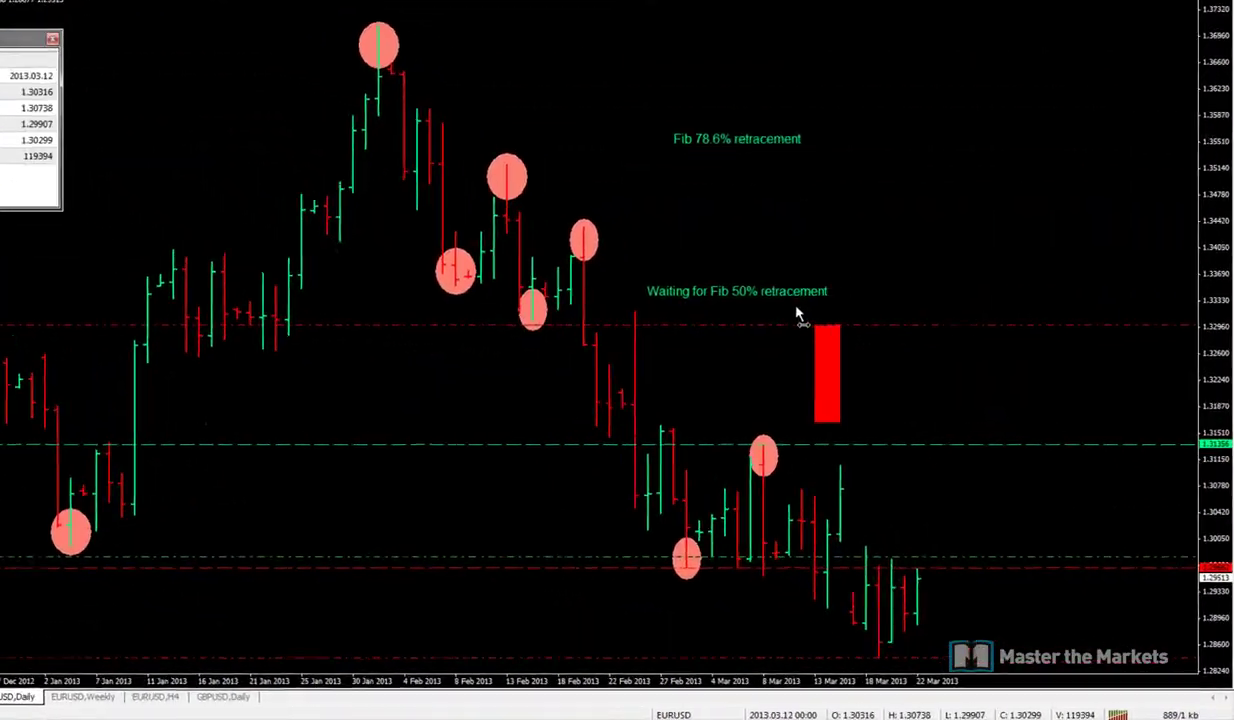
Move the red zone box right of the latest bars and widen it, lowering its top edge.
{"action": "double_click", "coordinate": [815, 370]}
{"action": "left_click_drag", "start_coordinate": [622, 204], "coordinate": [965, 230]}
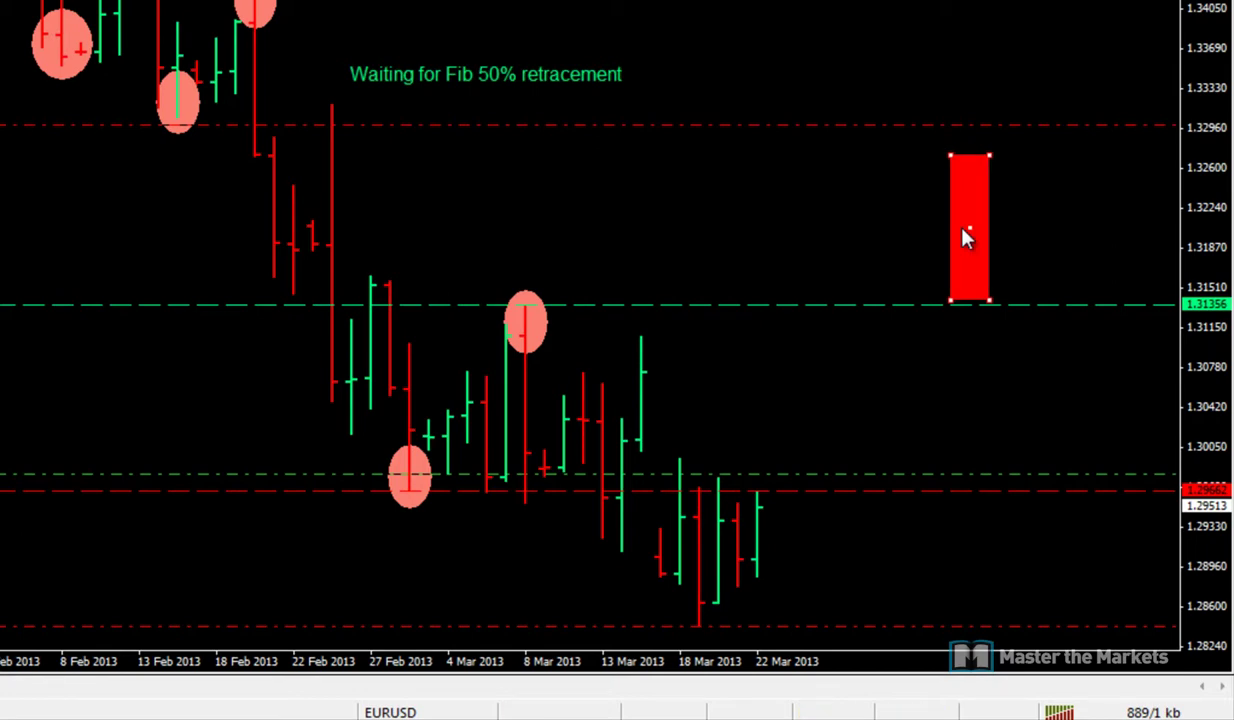
{"action": "left_click_drag", "start_coordinate": [990, 156], "coordinate": [1029, 187]}
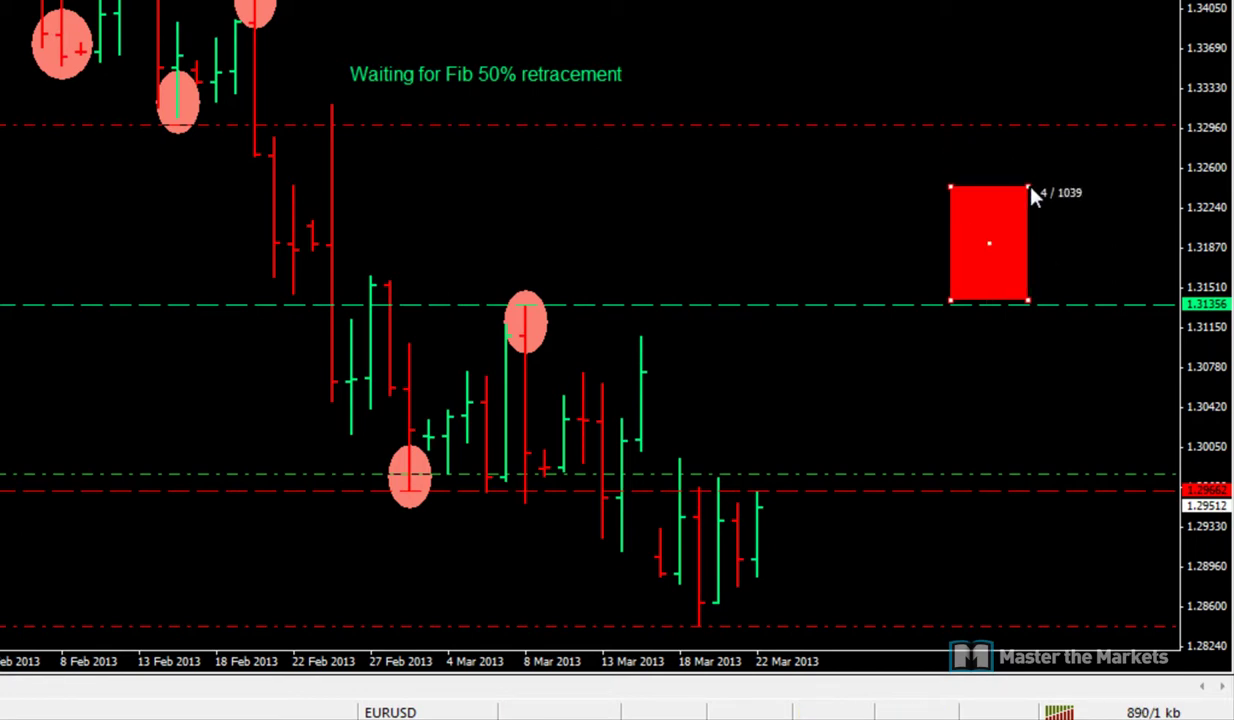
{"action": "double_click", "coordinate": [998, 252]}
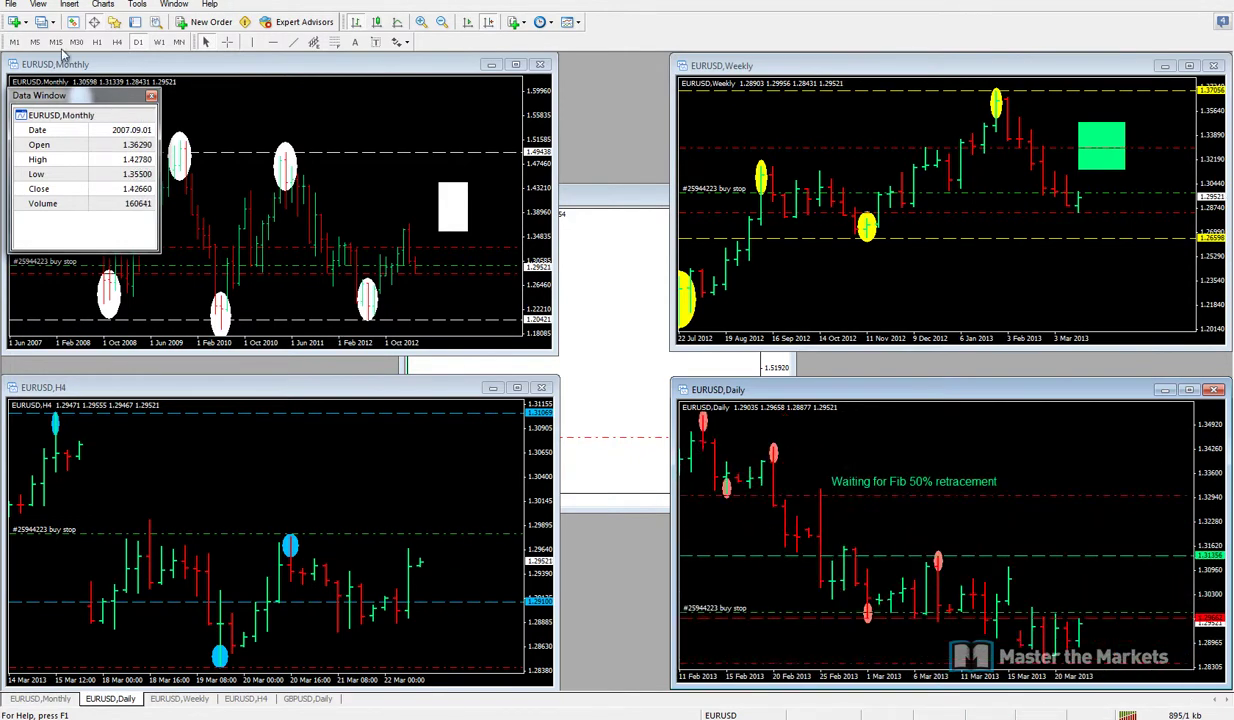
Load the GBPUSD profile and maximize its Daily chart.
{"action": "left_click", "coordinate": [44, 21]}
{"action": "left_click", "coordinate": [72, 199]}
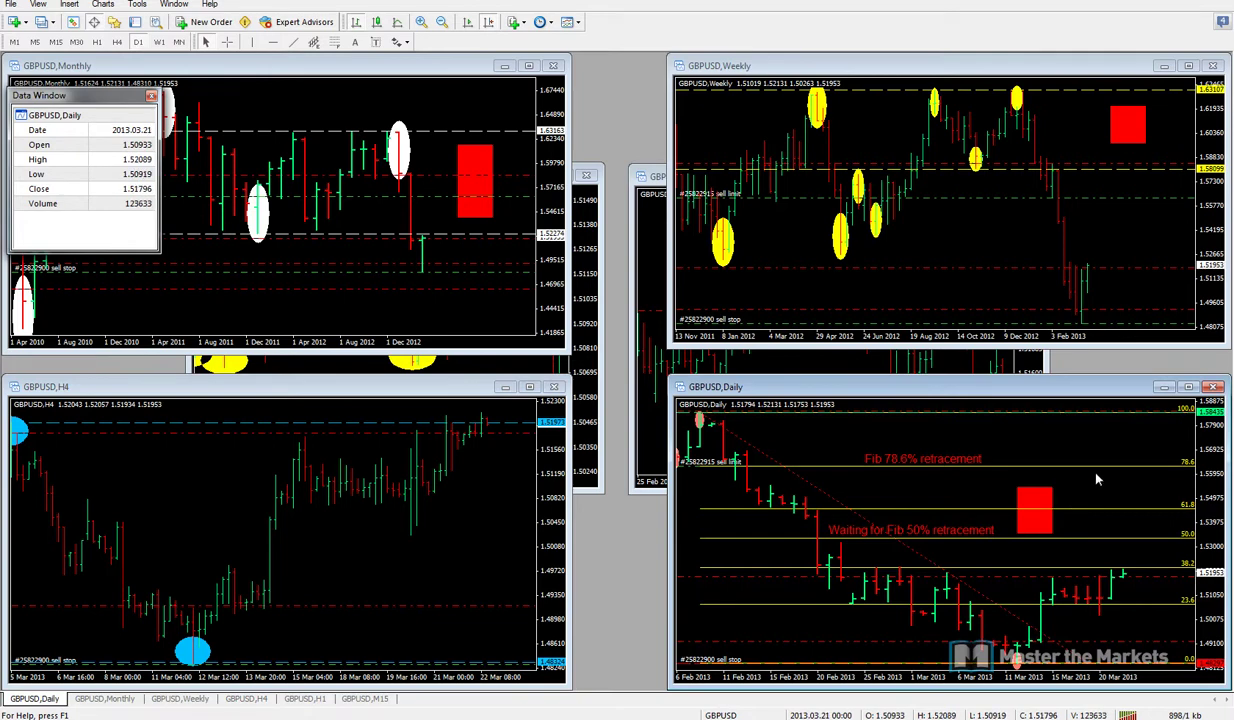
{"action": "double_click", "coordinate": [1015, 387]}
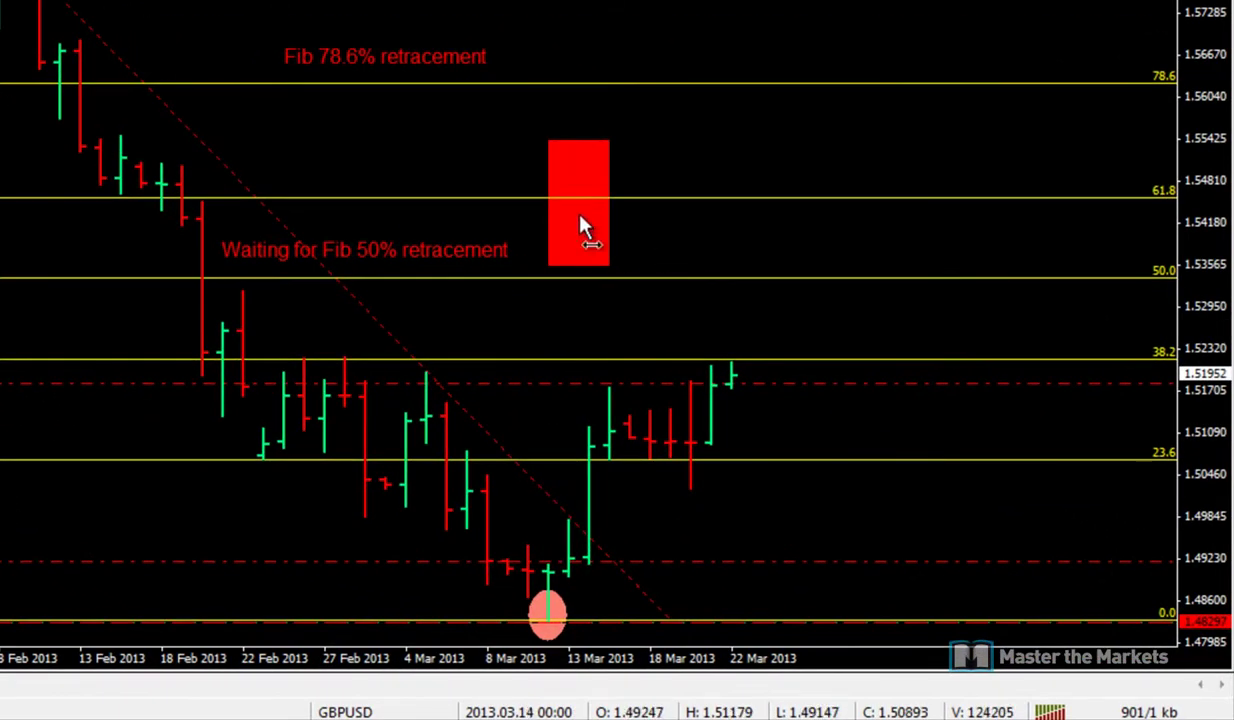
Drag the Daily chart's red zone rectangle further to the right.
{"action": "left_click_drag", "start_coordinate": [583, 222], "coordinate": [1007, 175]}
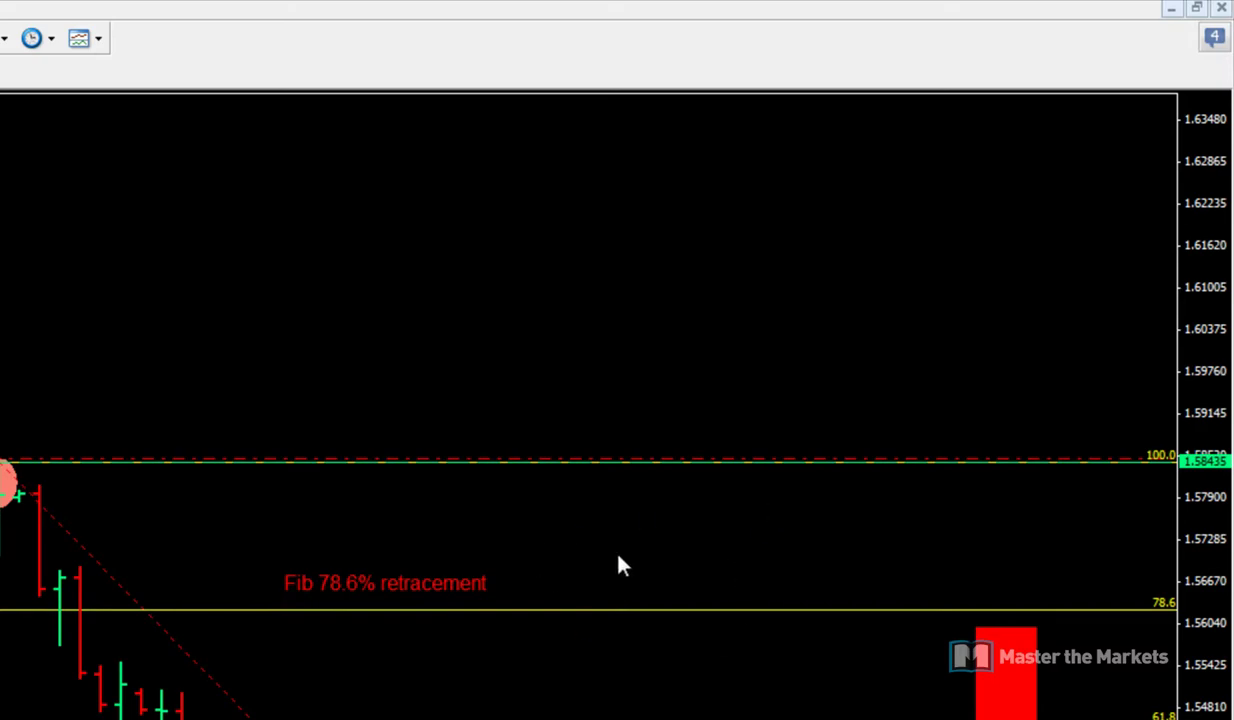
{"action": "scroll", "coordinate": [650, 568], "scroll_direction": "up", "scroll_amount": 4}
{"action": "scroll", "coordinate": [430, 578], "scroll_direction": "down", "scroll_amount": 3}
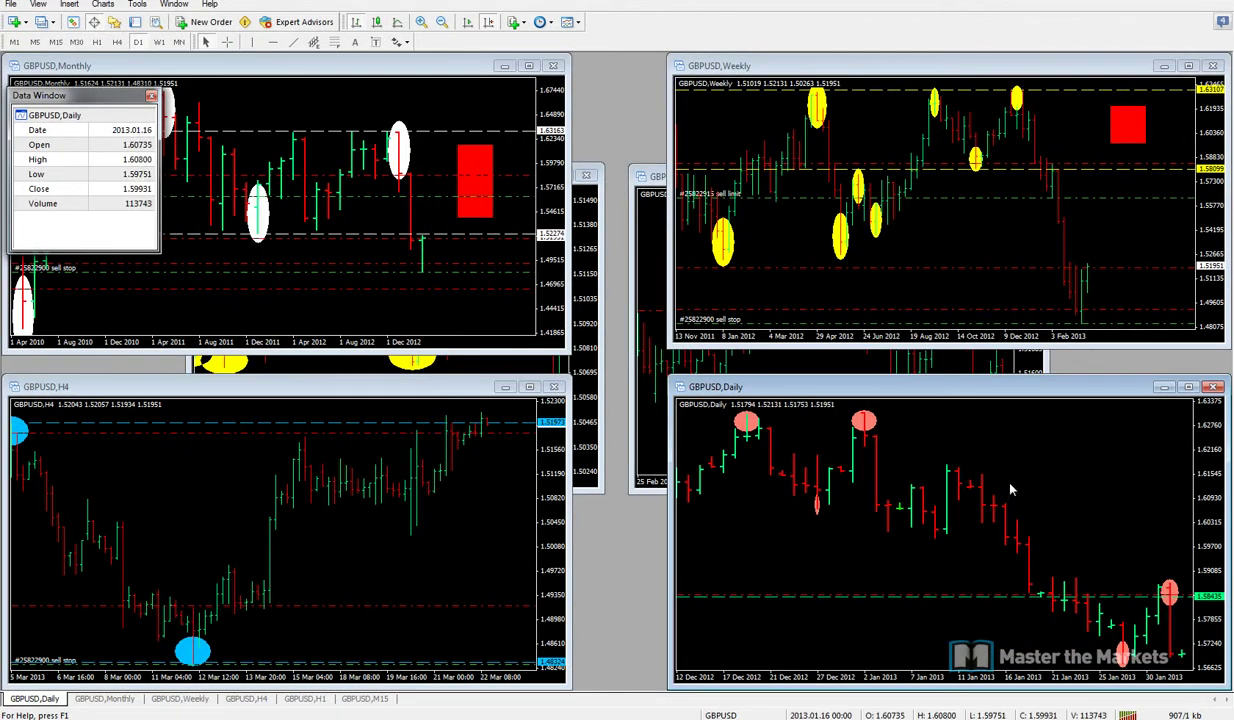
{"action": "scroll", "coordinate": [835, 530], "scroll_direction": "down", "scroll_amount": 5}
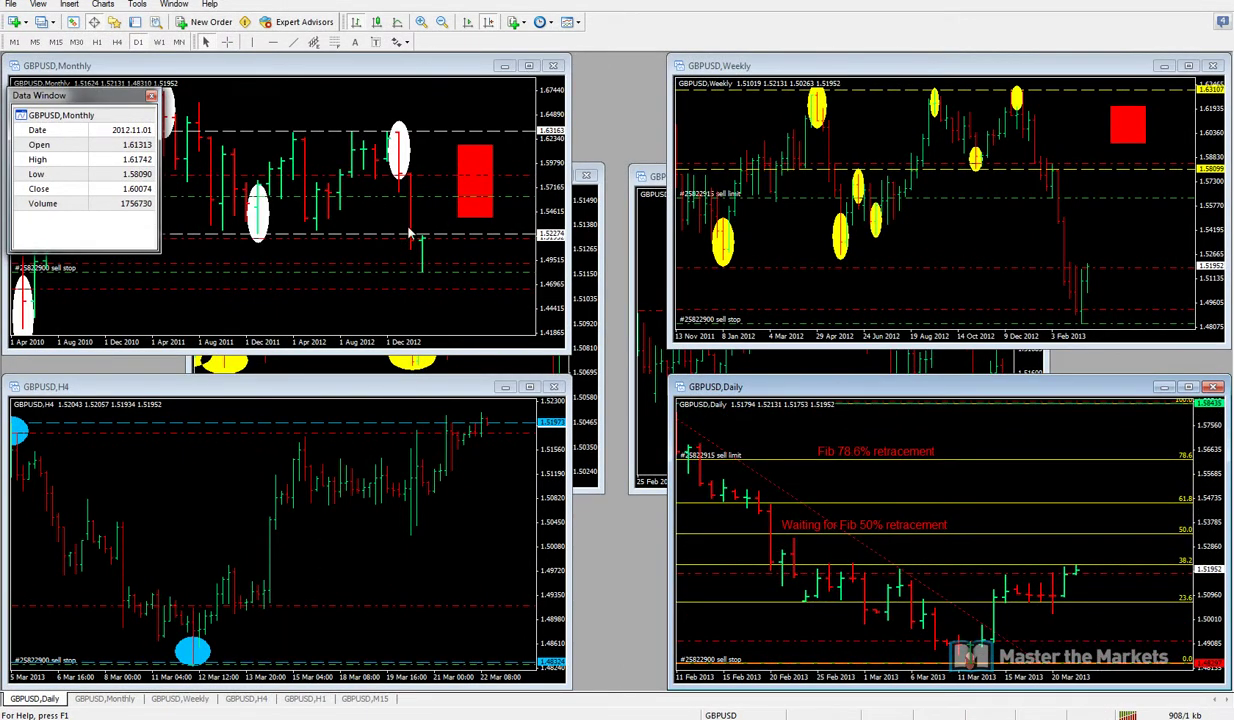
{"action": "left_click", "coordinate": [15, 23]}
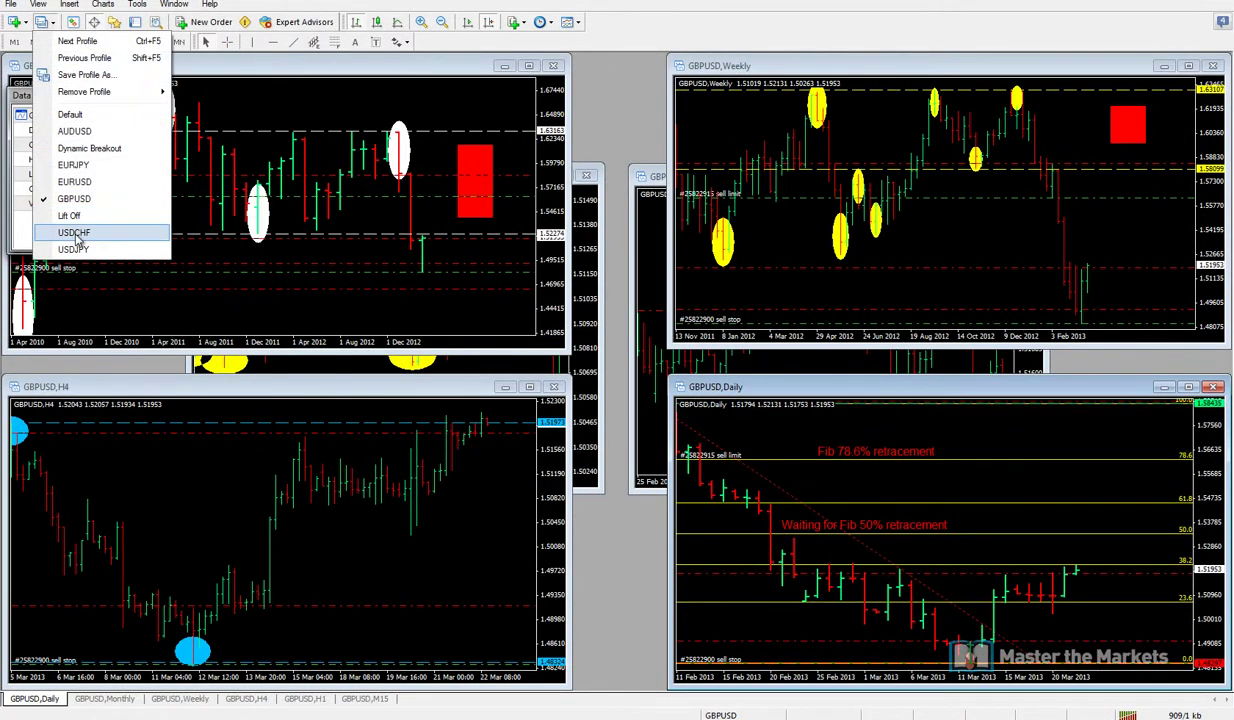
Load the USDCHF profile, review its Daily chart full-size, then restore it to the tiled layout.
{"action": "left_click", "coordinate": [70, 228]}
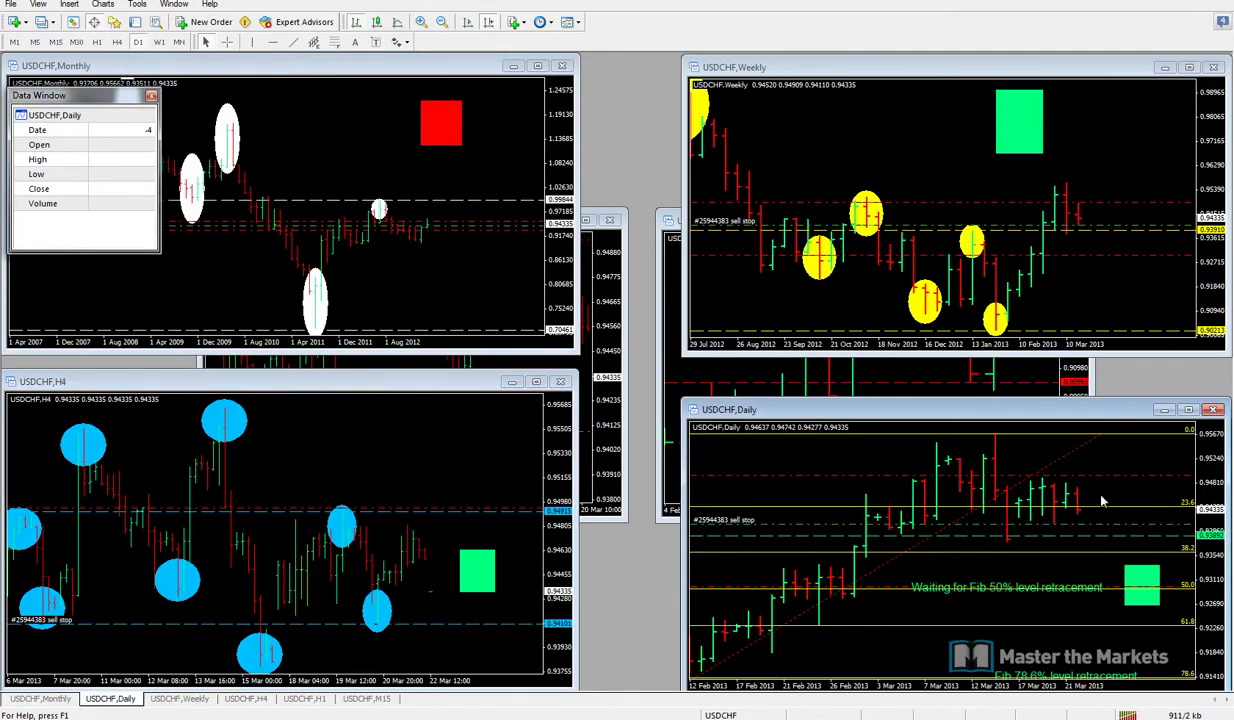
{"action": "double_click", "coordinate": [1025, 412]}
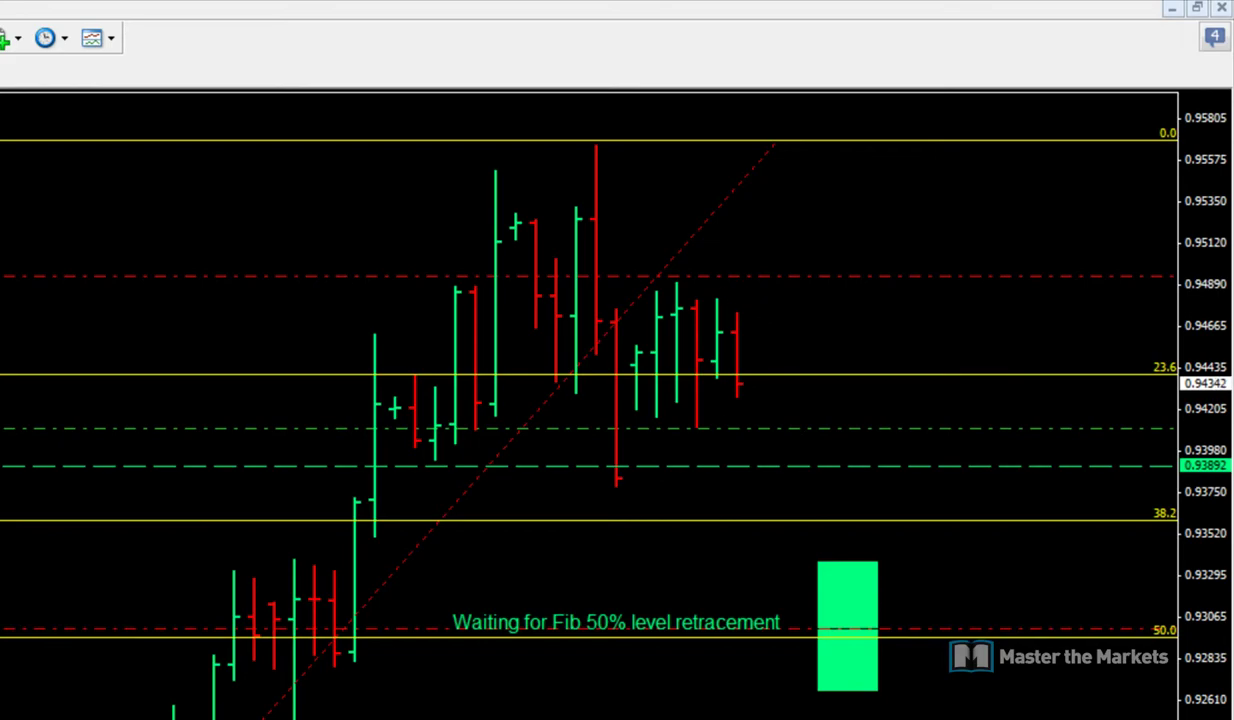
{"action": "left_click", "coordinate": [1196, 7]}
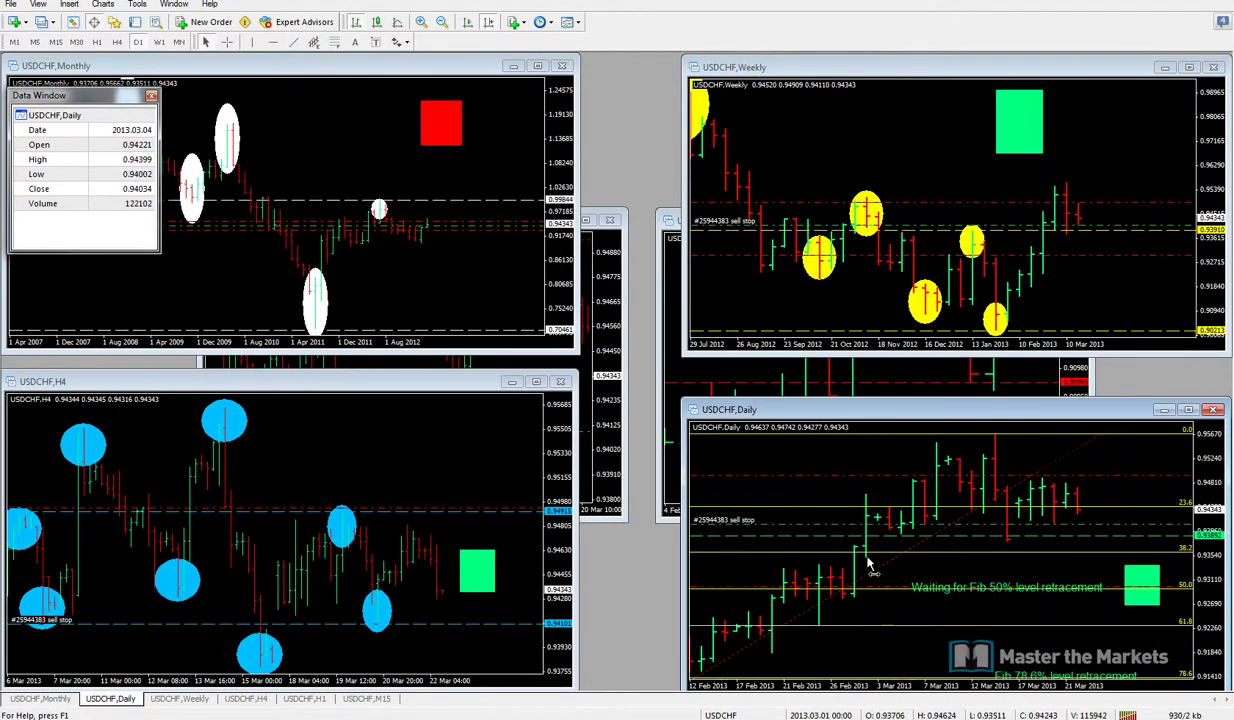
Load the USDJPY profile, review its Daily chart full-size, then restore it to the tiled layout.
{"action": "left_click", "coordinate": [40, 22]}
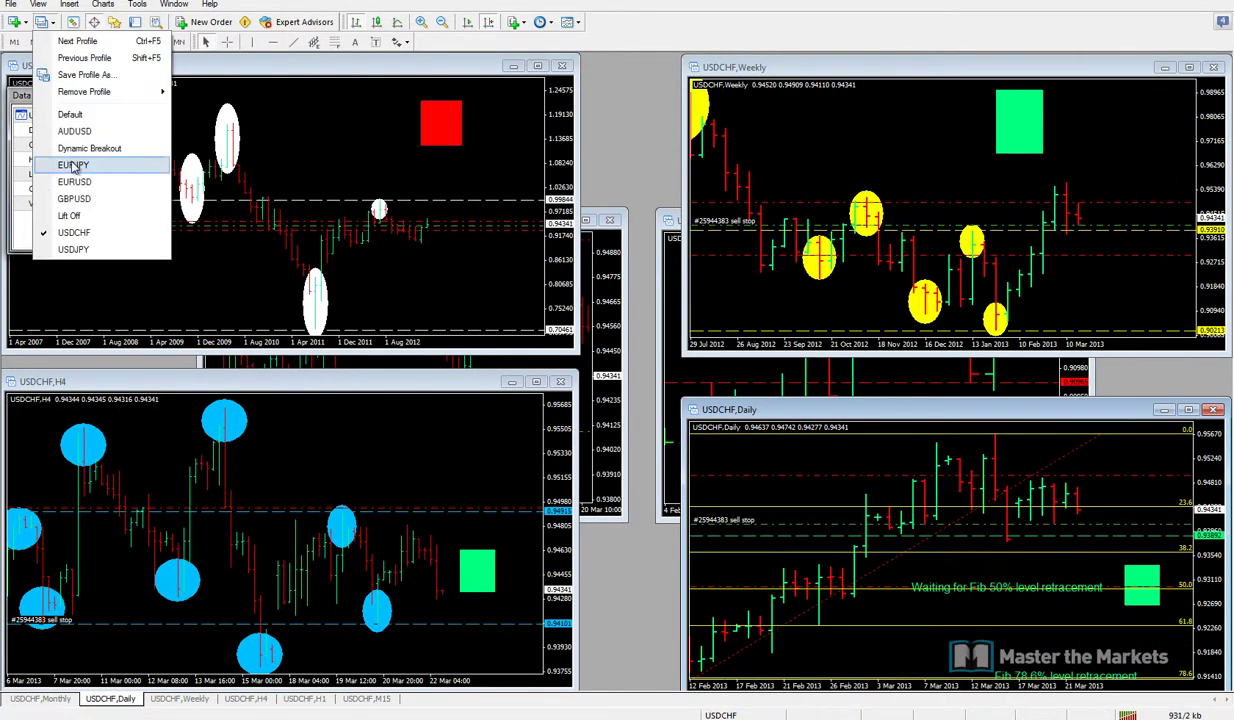
{"action": "left_click", "coordinate": [70, 243]}
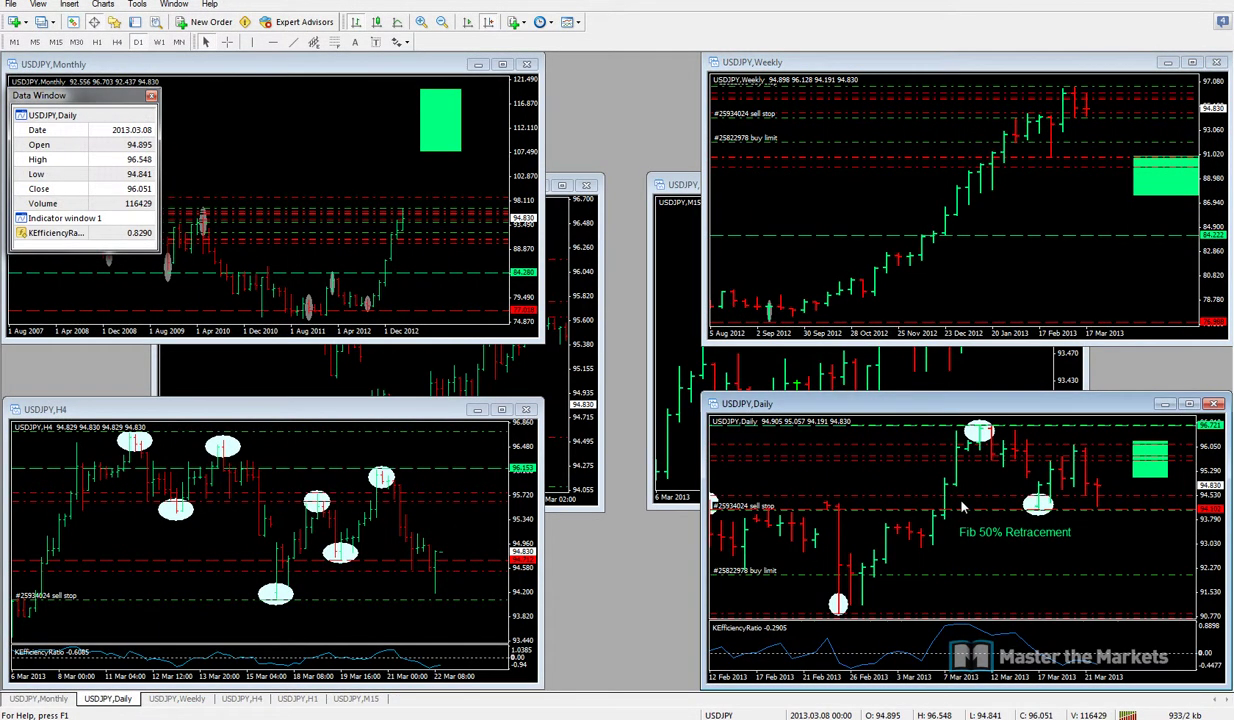
{"action": "double_click", "coordinate": [960, 404]}
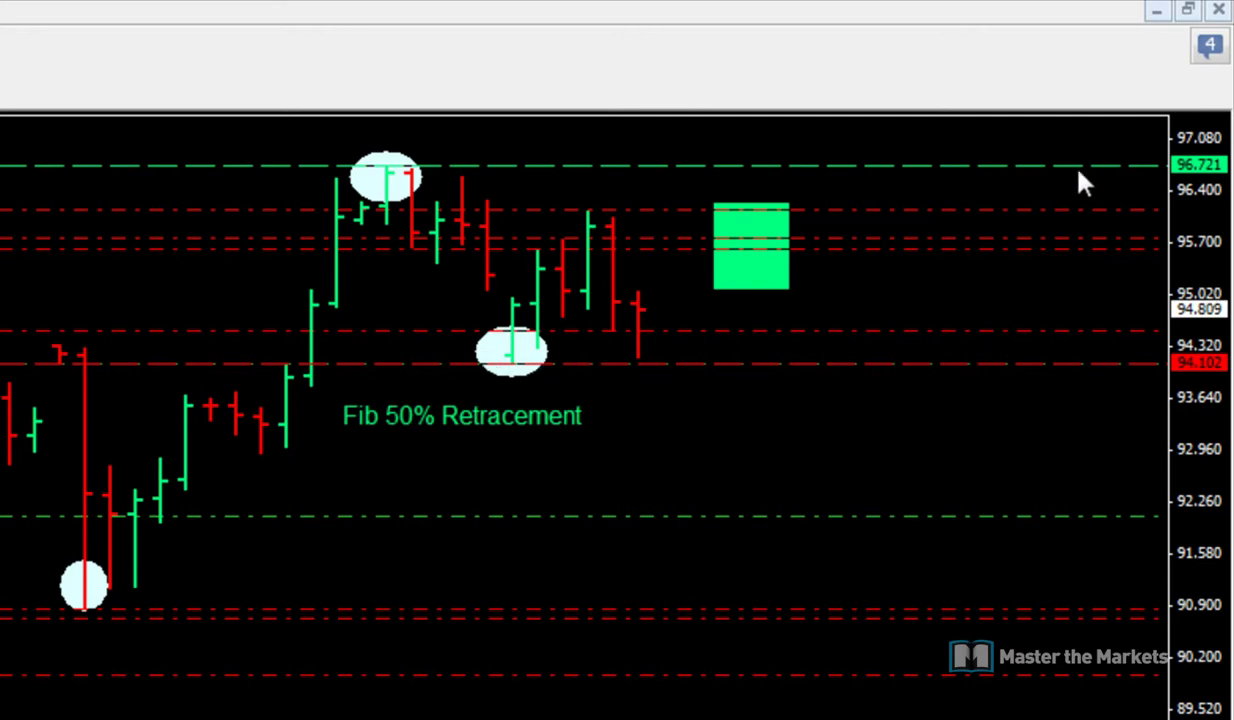
{"action": "left_click", "coordinate": [1187, 12]}
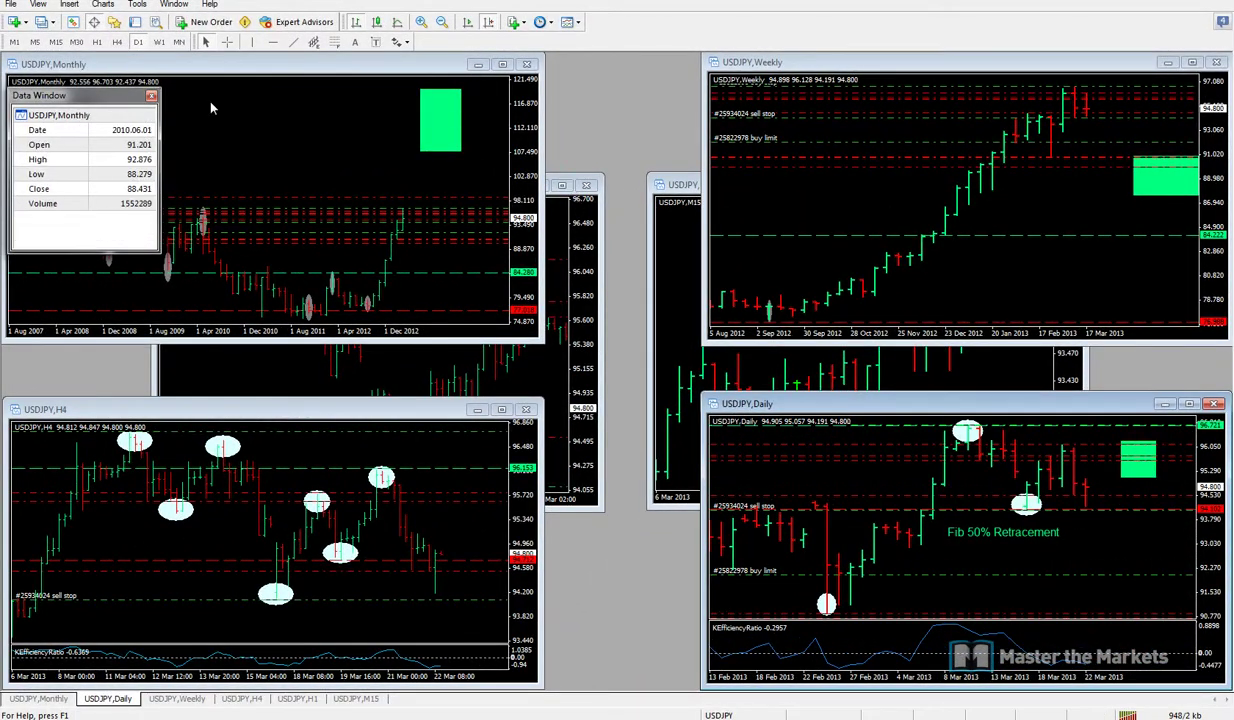
{"action": "left_click", "coordinate": [43, 24]}
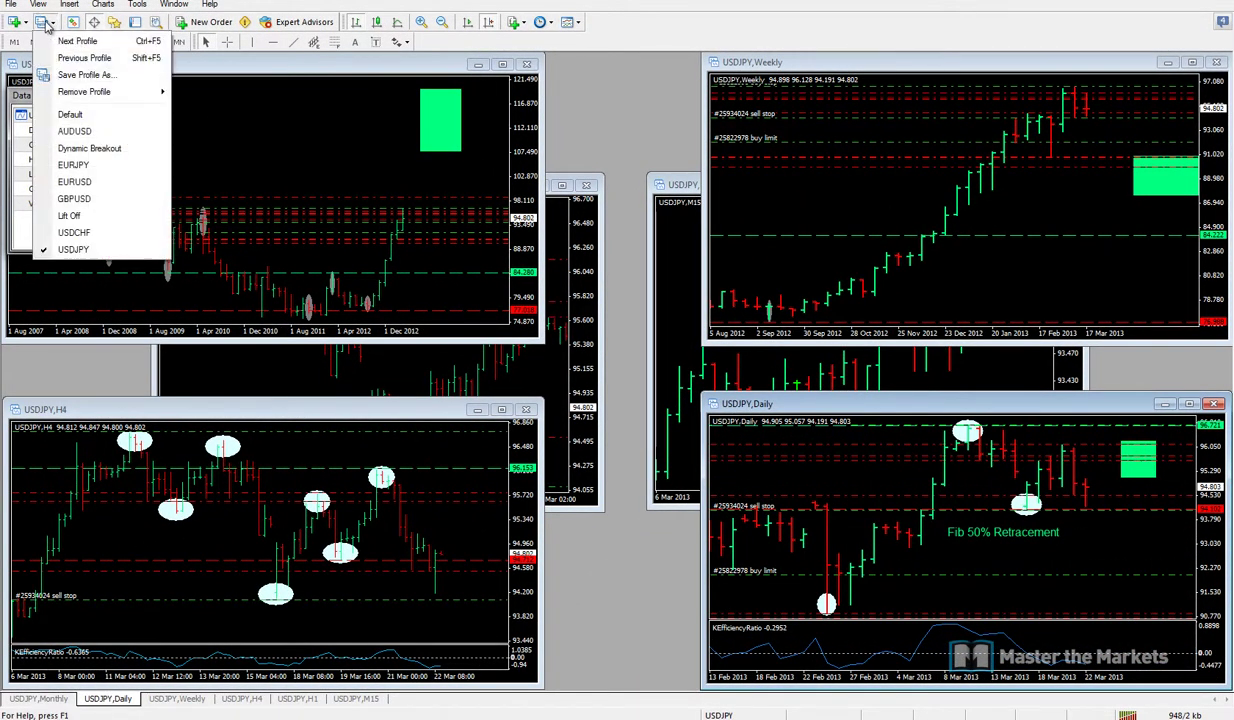
Load EURJPY, read Daily chart prices with the crosshair, then restore tiling and scroll forward.
{"action": "left_click", "coordinate": [78, 166]}
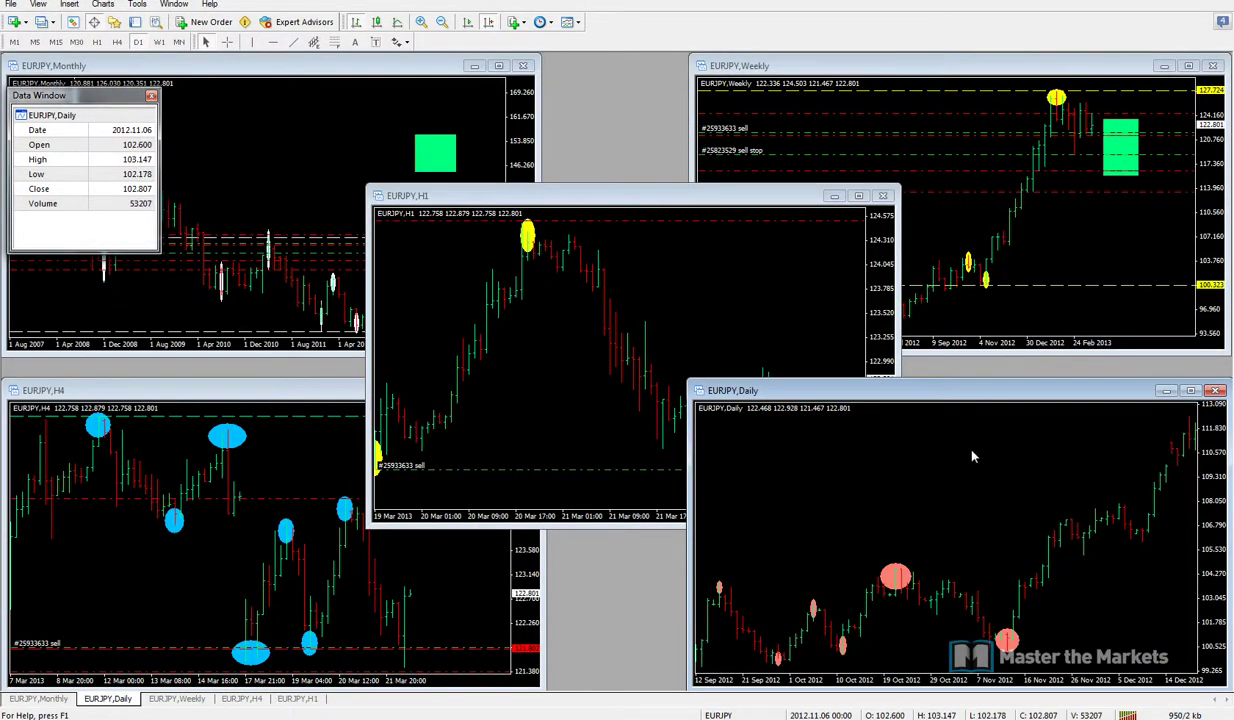
{"action": "double_click", "coordinate": [958, 399]}
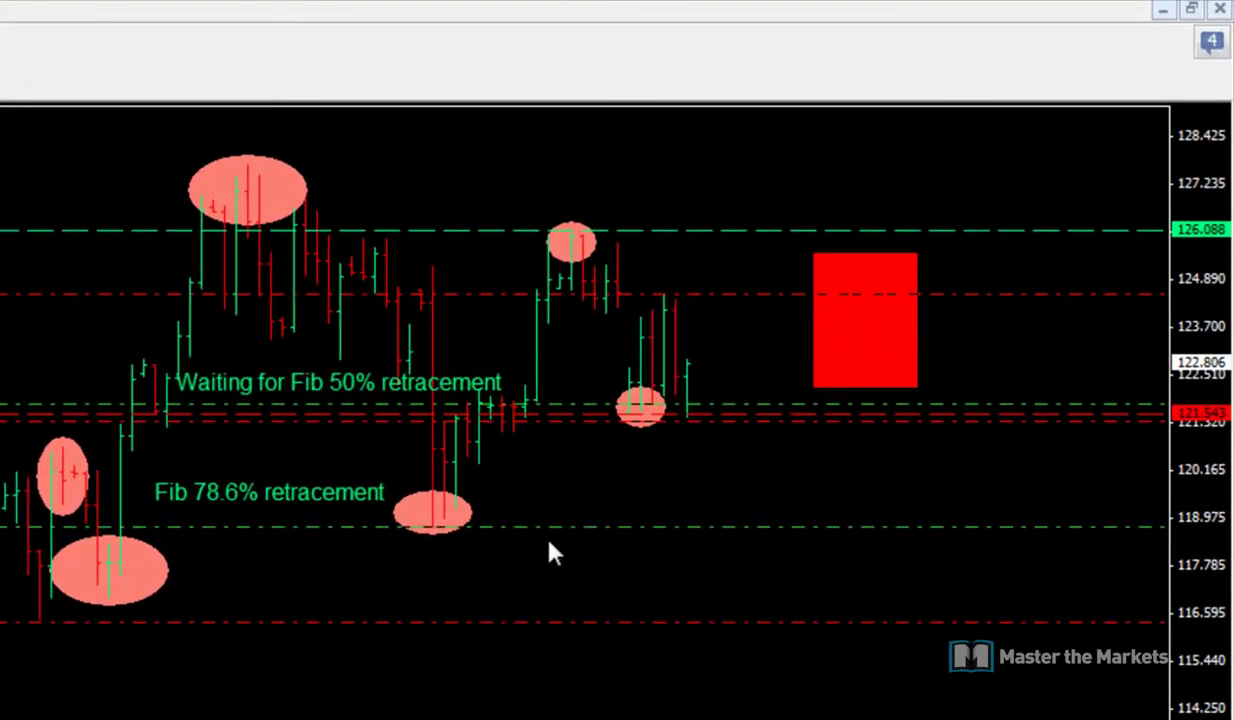
{"action": "middle_click", "coordinate": [643, 484]}
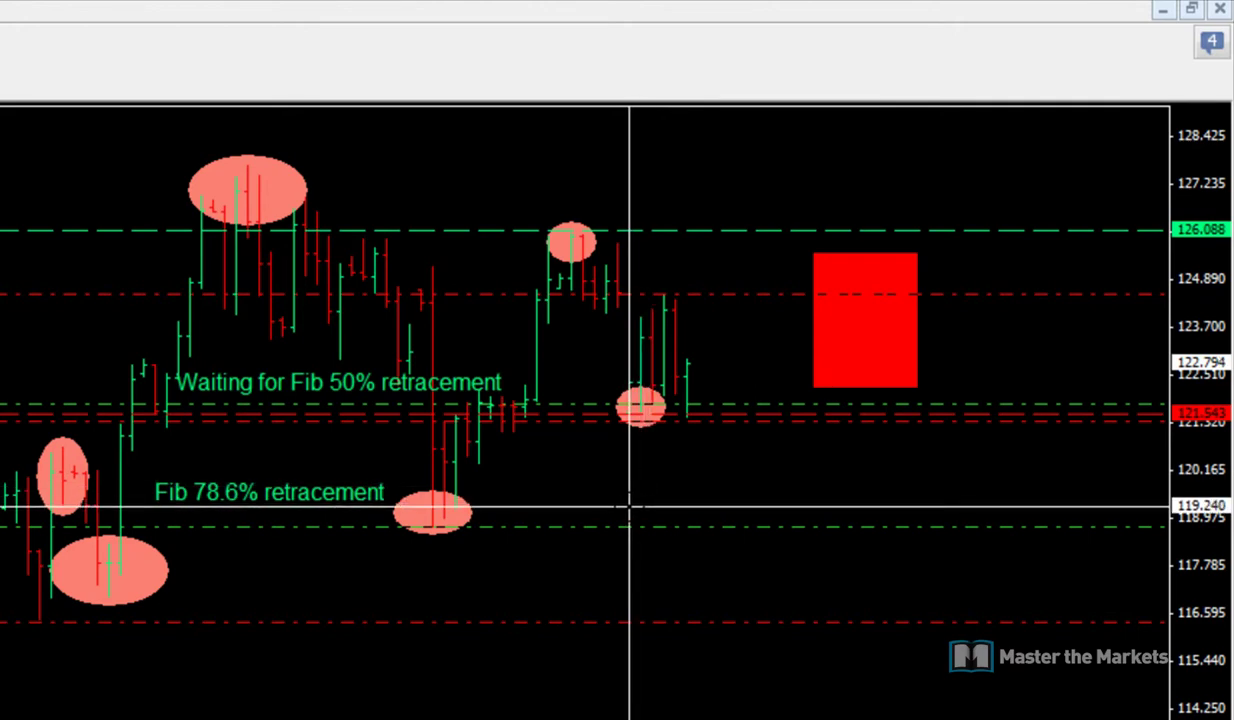
{"action": "left_click", "coordinate": [630, 408]}
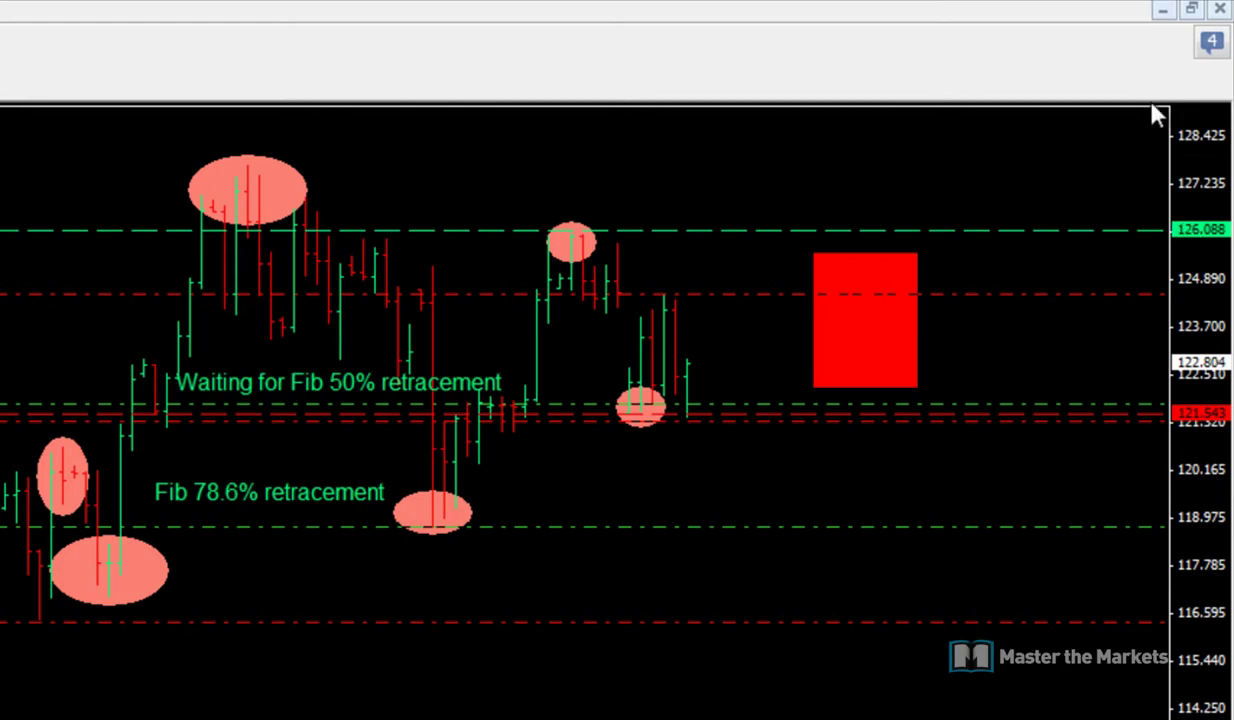
{"action": "left_click", "coordinate": [1191, 9]}
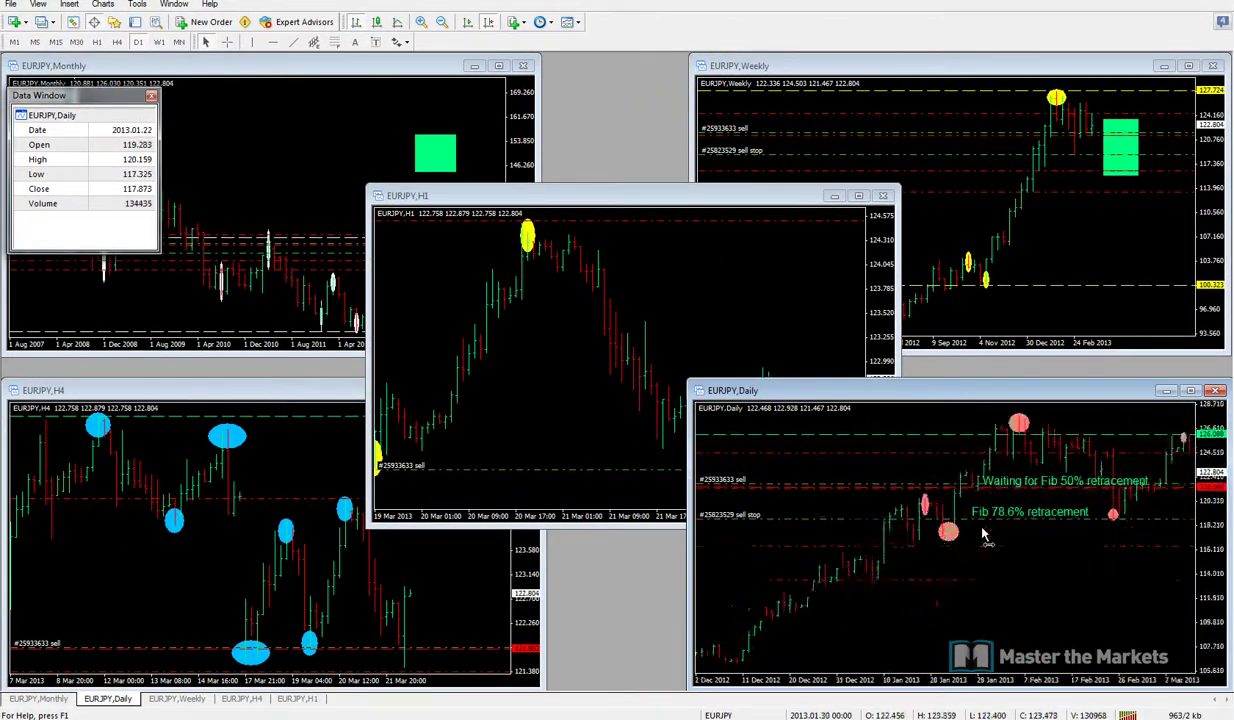
{"action": "scroll", "coordinate": [983, 537], "scroll_direction": "down", "scroll_amount": 5}
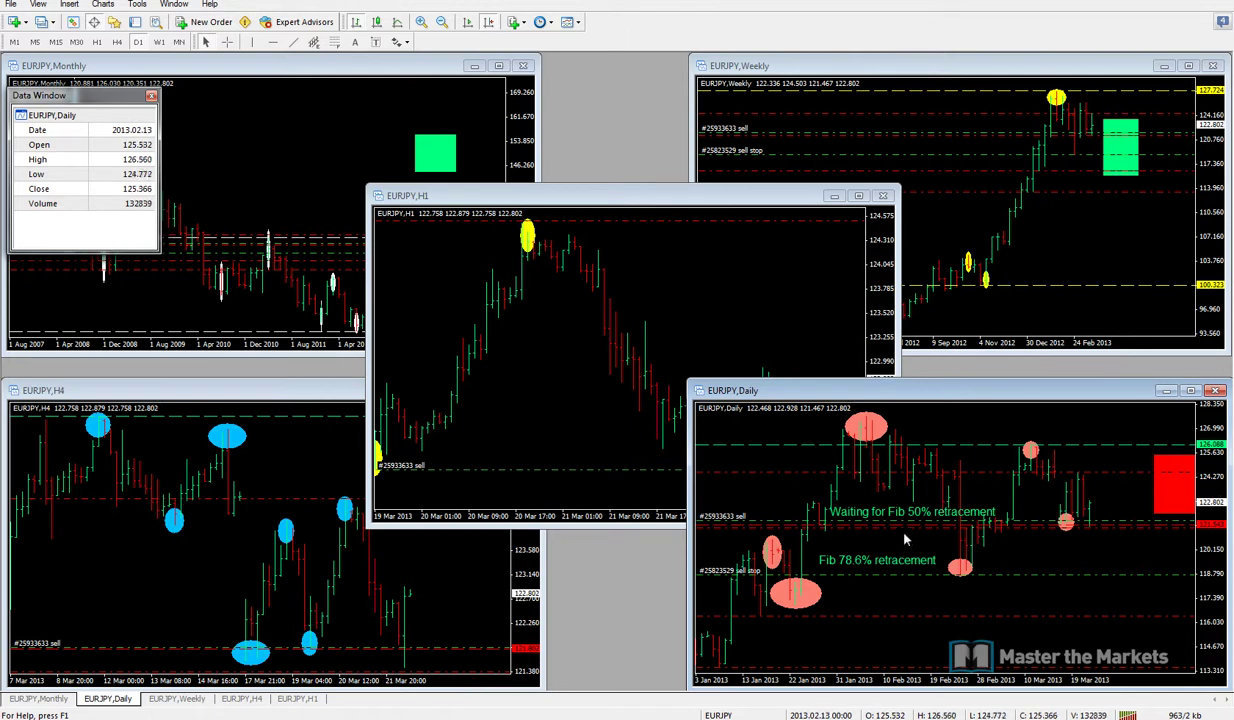